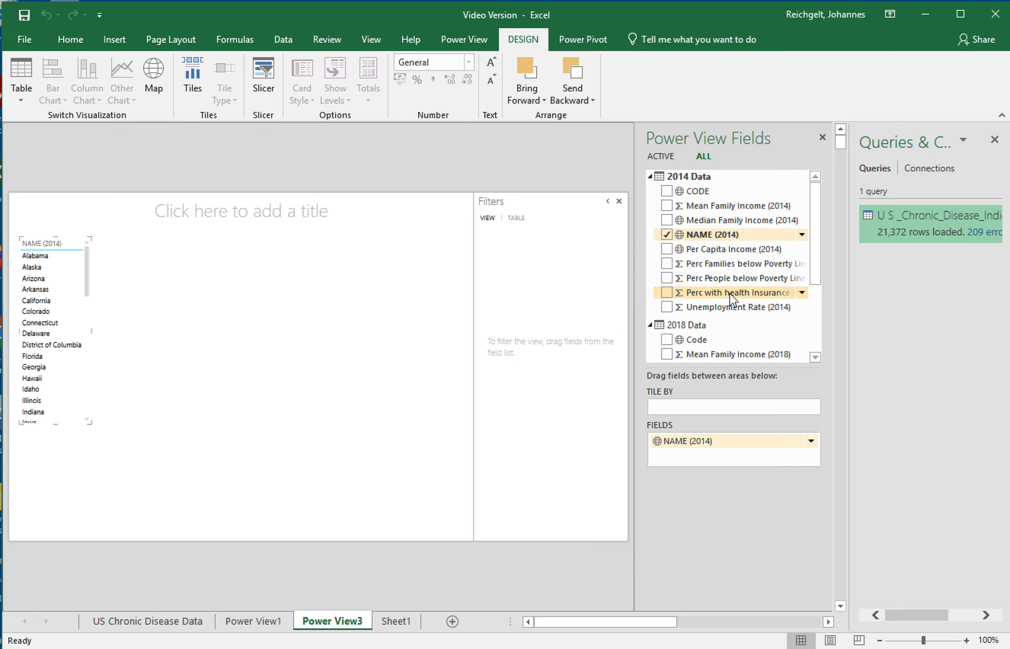
Add the Perc People below Poverty Line and Per Capita Income fields for both 2014 and 2018 to the table.
{"action": "left_click", "coordinate": [667, 278]}
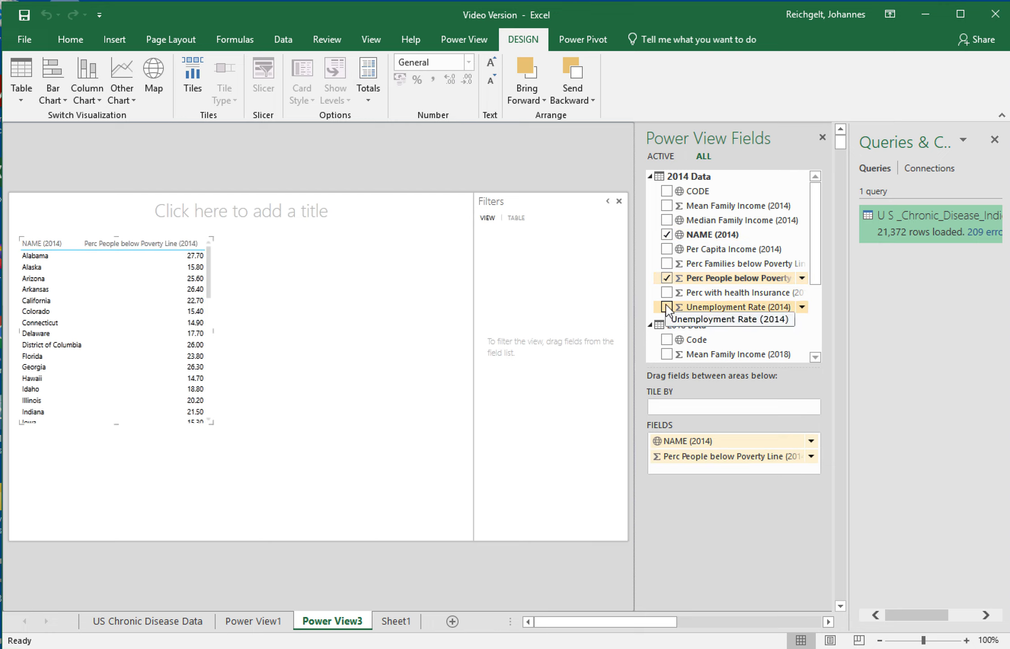
{"action": "left_click", "coordinate": [666, 250]}
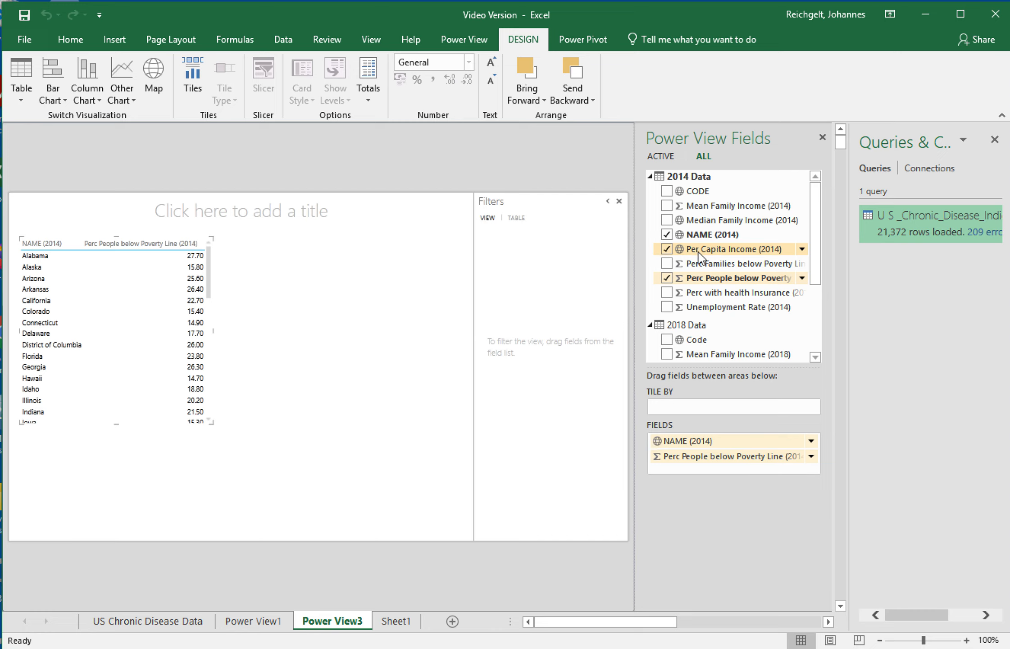
{"action": "left_click_drag", "start_coordinate": [813, 256], "coordinate": [814, 333]}
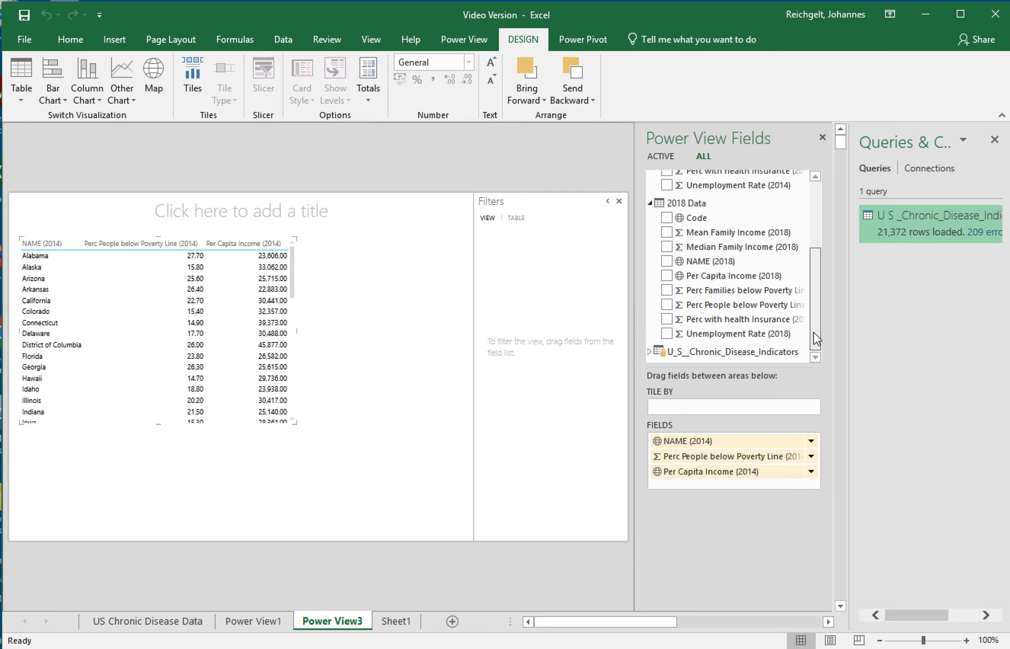
{"action": "left_click", "coordinate": [666, 305]}
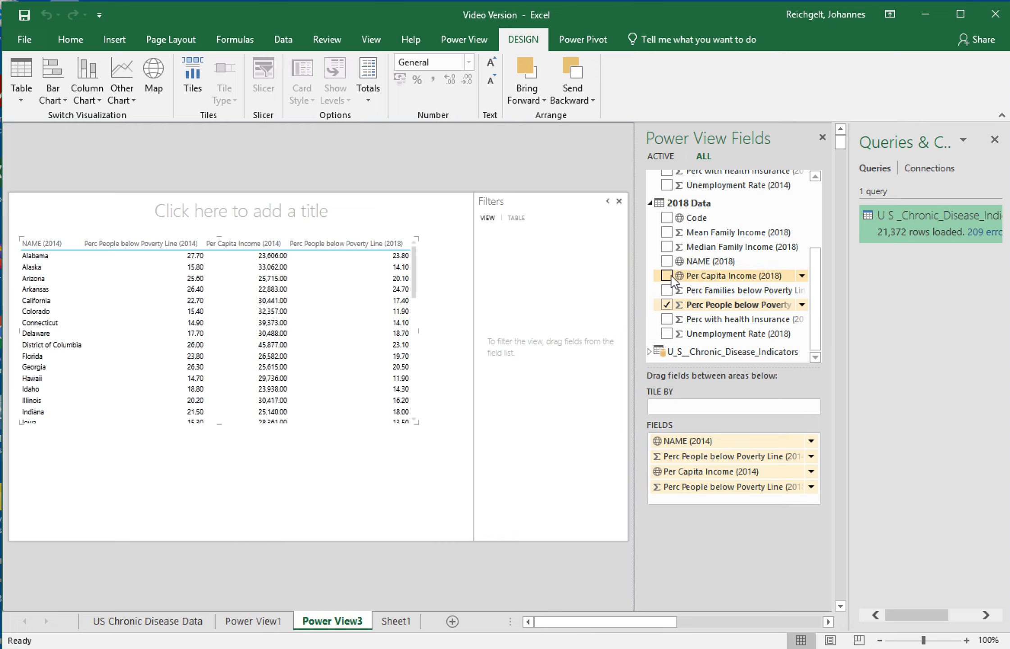
{"action": "left_click", "coordinate": [667, 276]}
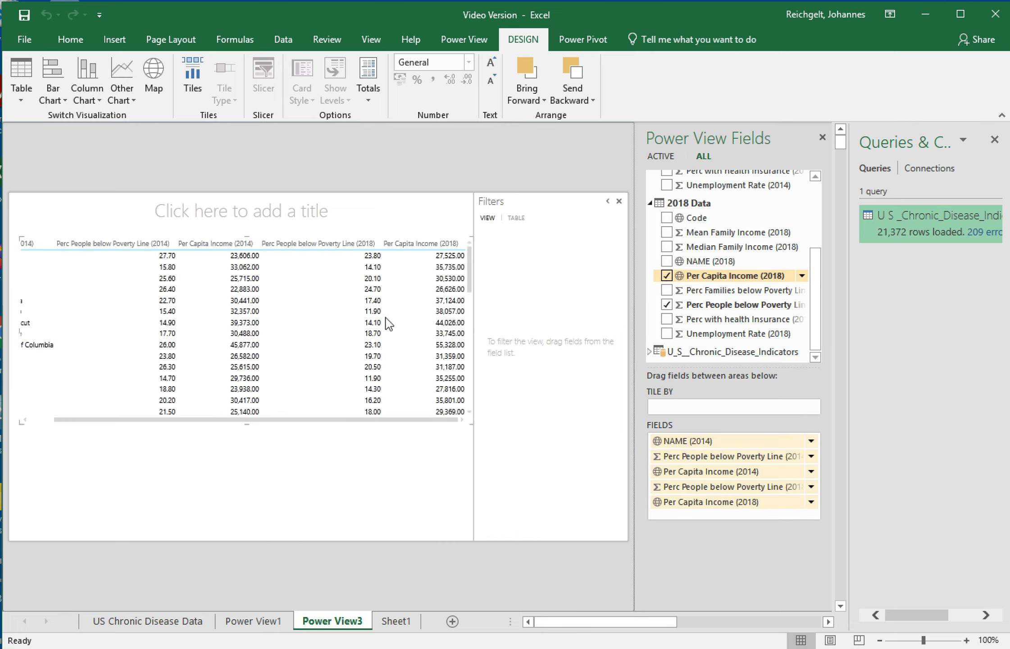
Switch the table visualization to a clustered column chart.
{"action": "left_click", "coordinate": [90, 101]}
{"action": "left_click", "coordinate": [126, 151]}
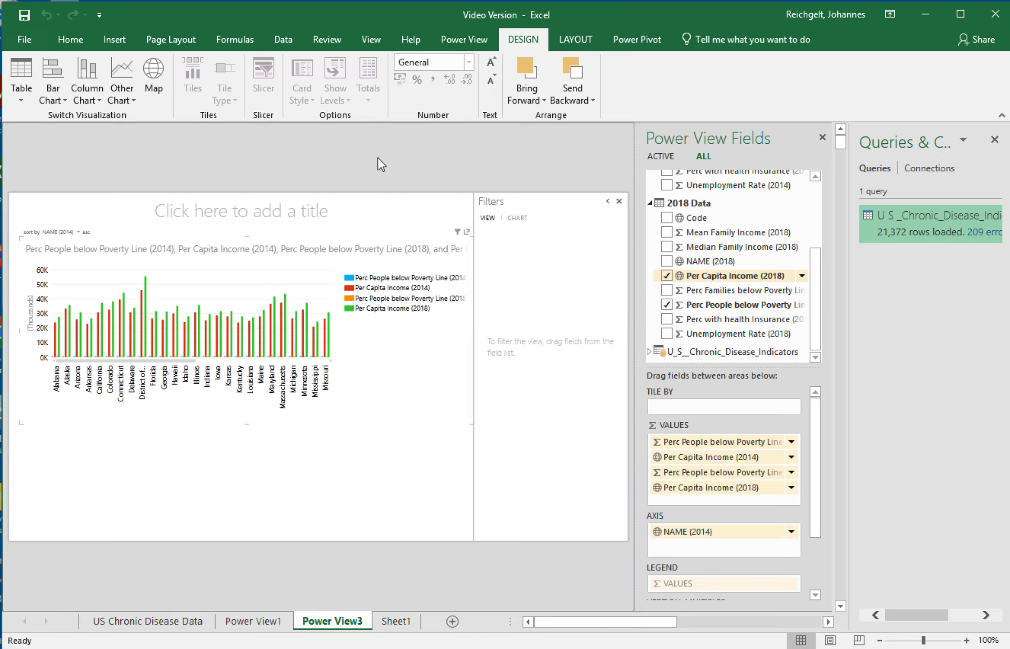
Open the Power Pivot data model and insert a new column at the end of the 2014 Data table.
{"action": "left_click", "coordinate": [640, 37]}
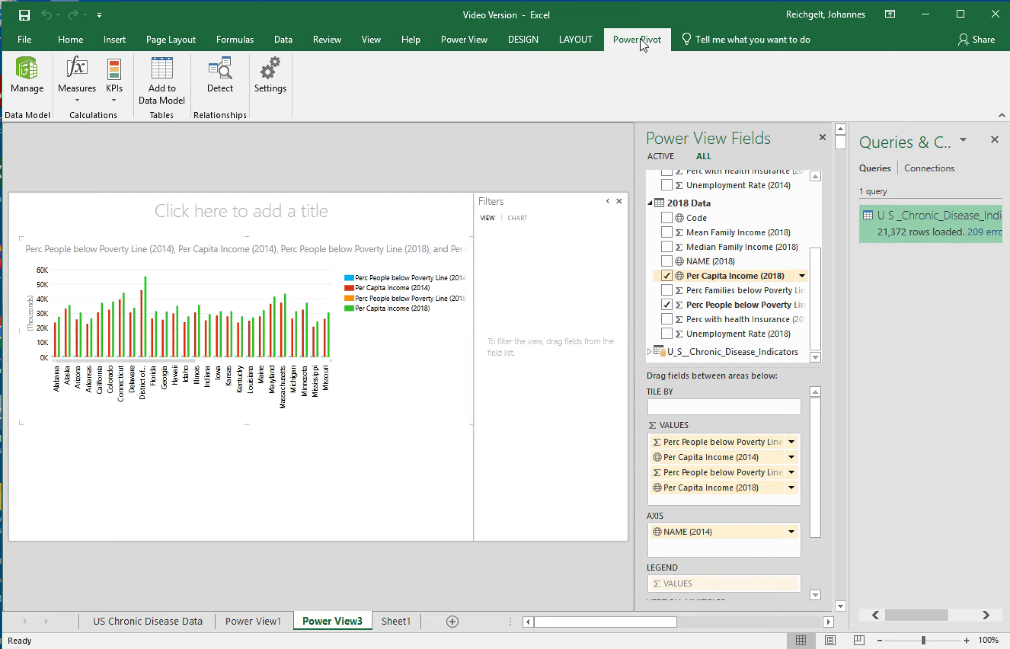
{"action": "left_click", "coordinate": [31, 76]}
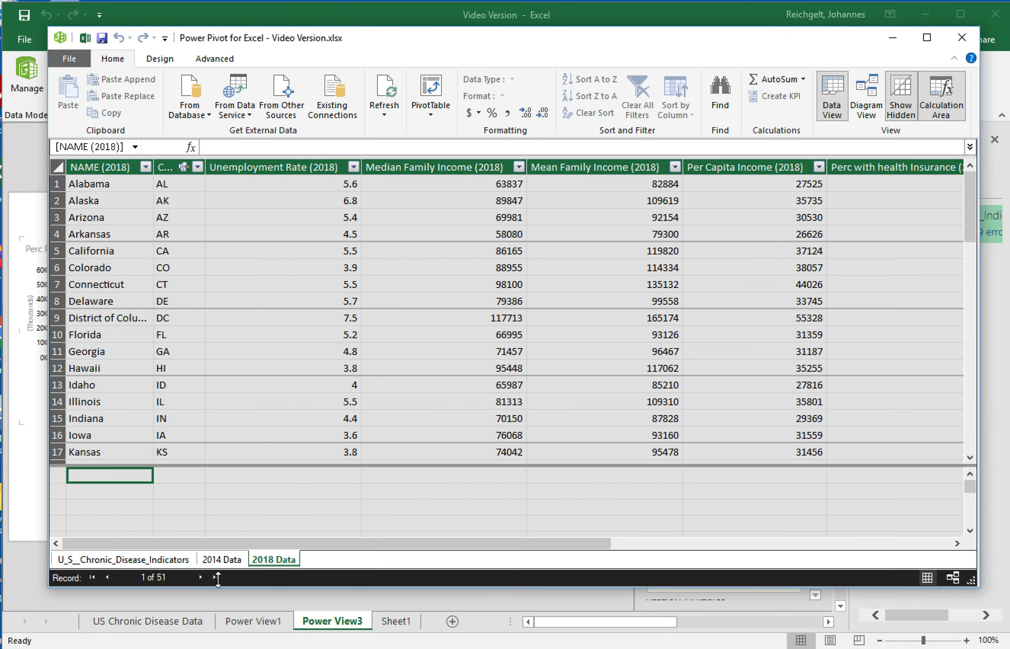
{"action": "left_click", "coordinate": [225, 562]}
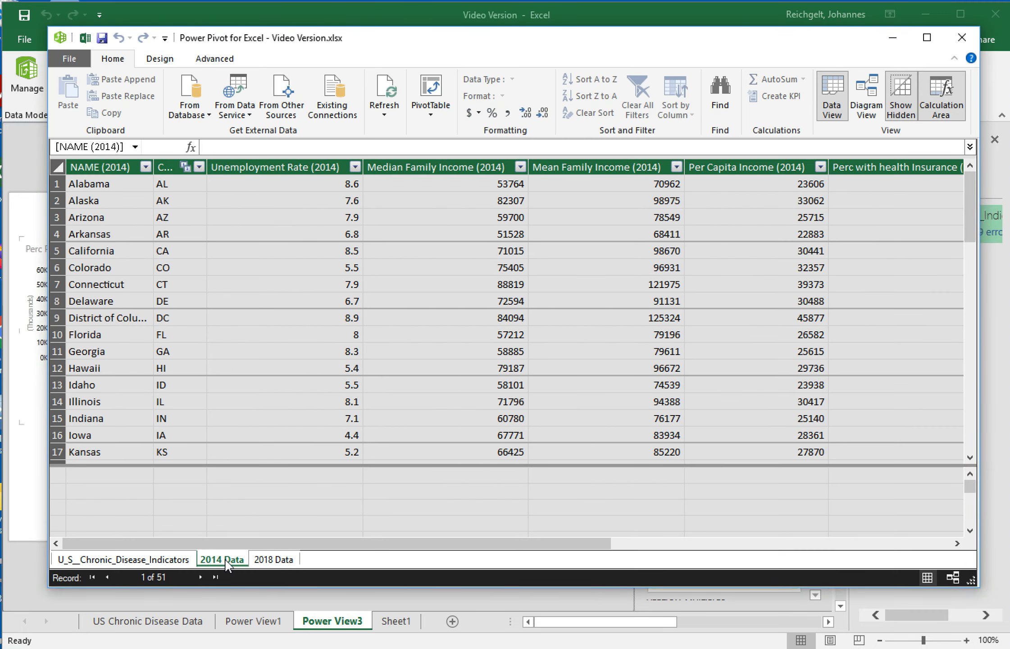
{"action": "left_click_drag", "start_coordinate": [441, 545], "coordinate": [910, 552]}
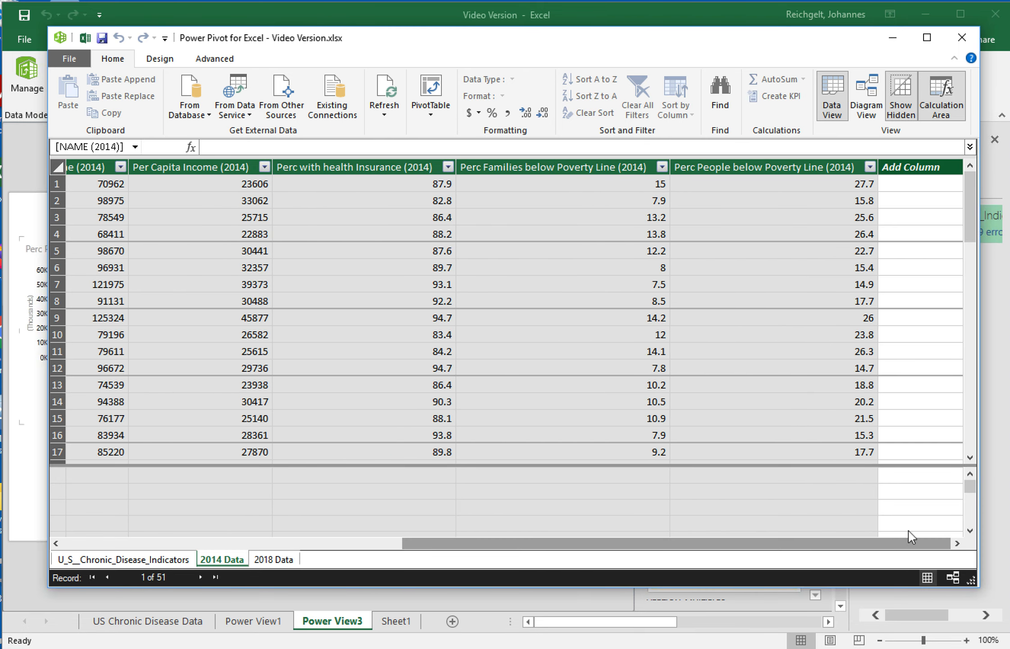
{"action": "right_click", "coordinate": [937, 170]}
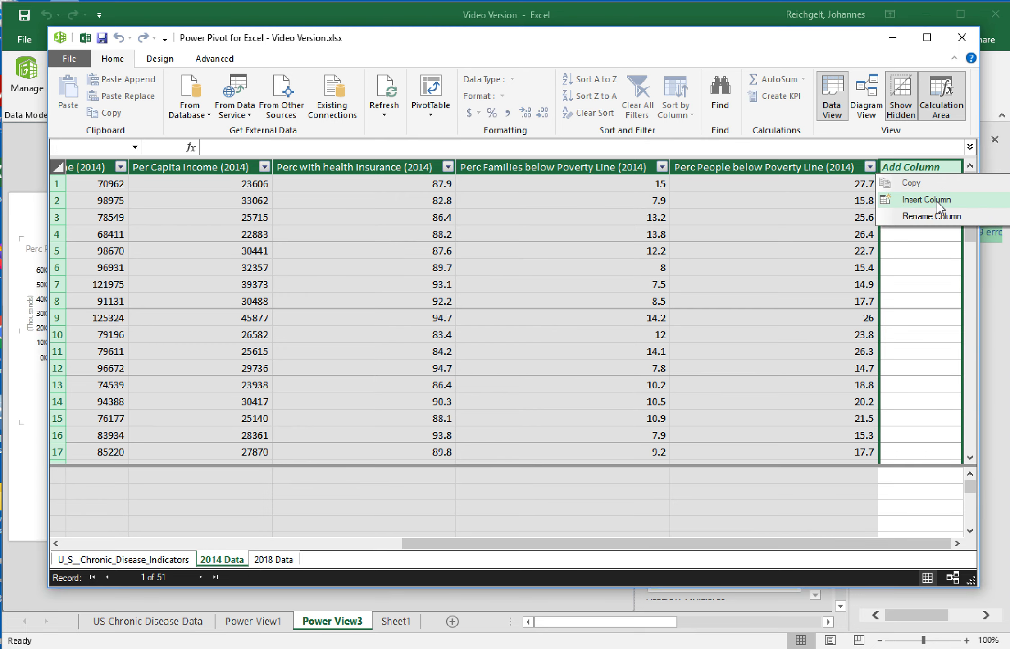
{"action": "left_click", "coordinate": [940, 206]}
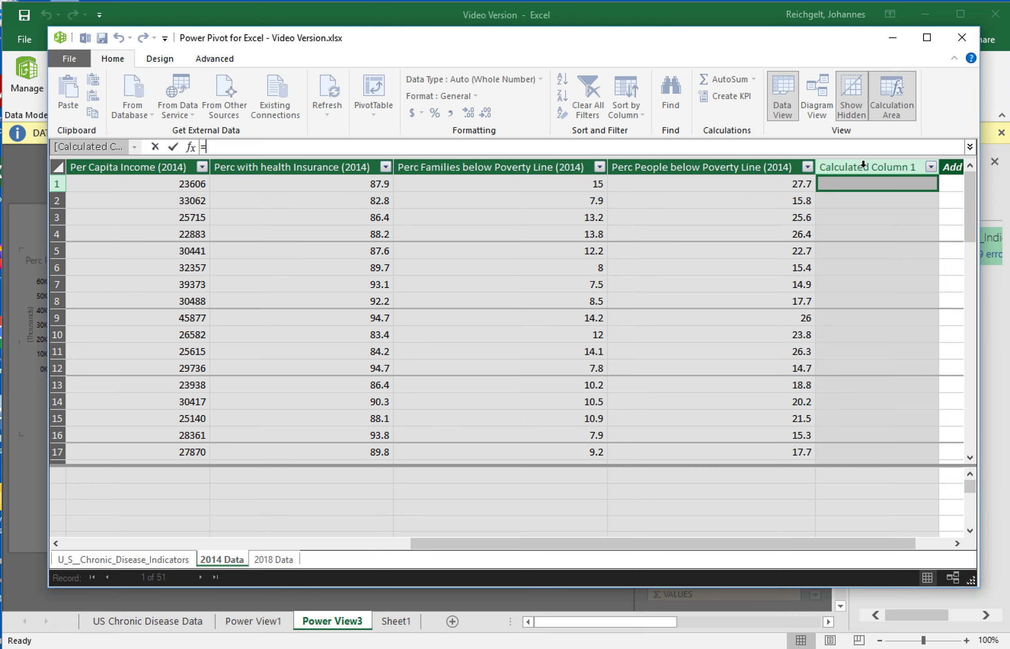
Enter the calculated column formula =[Per Capita Income (2014)]/1000 in the new 2014 column.
{"action": "left_click", "coordinate": [866, 167]}
{"action": "left_click", "coordinate": [865, 186]}
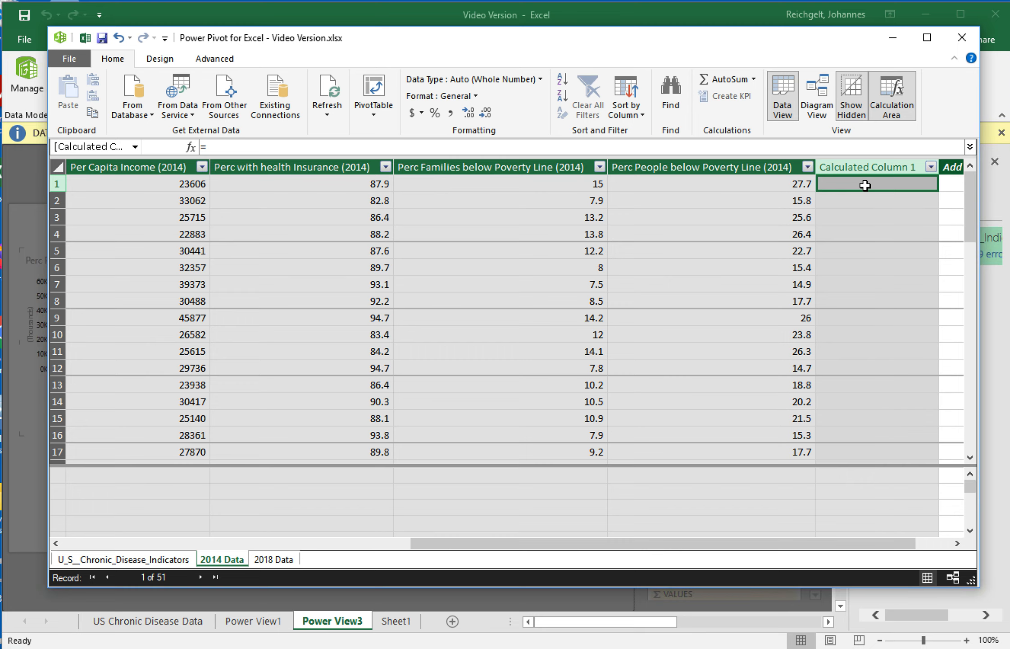
{"action": "type", "text": "="}
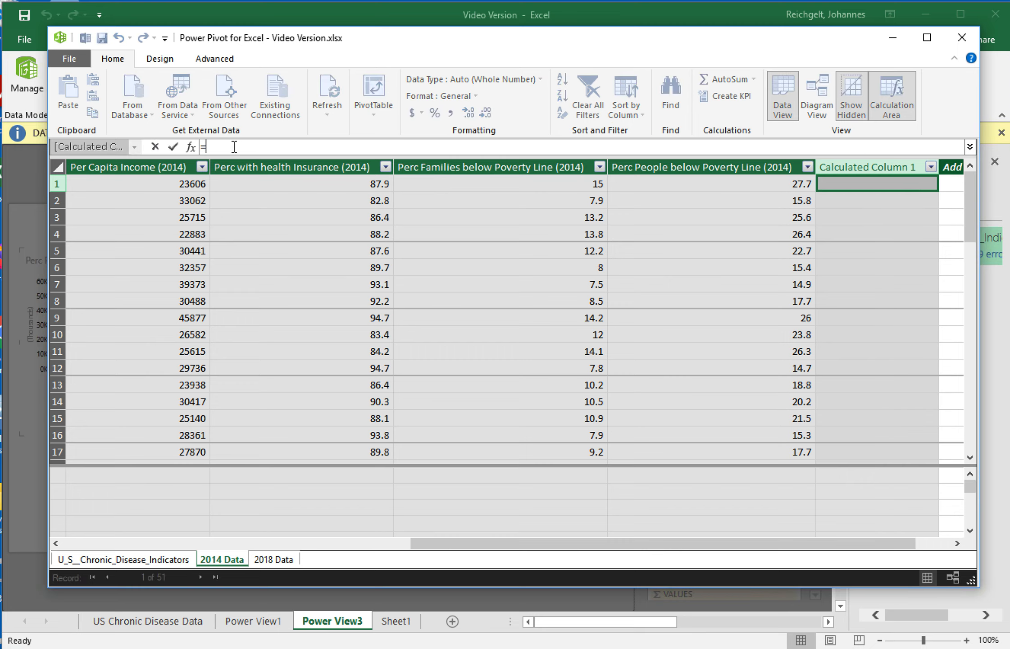
{"action": "type", "text": "["}
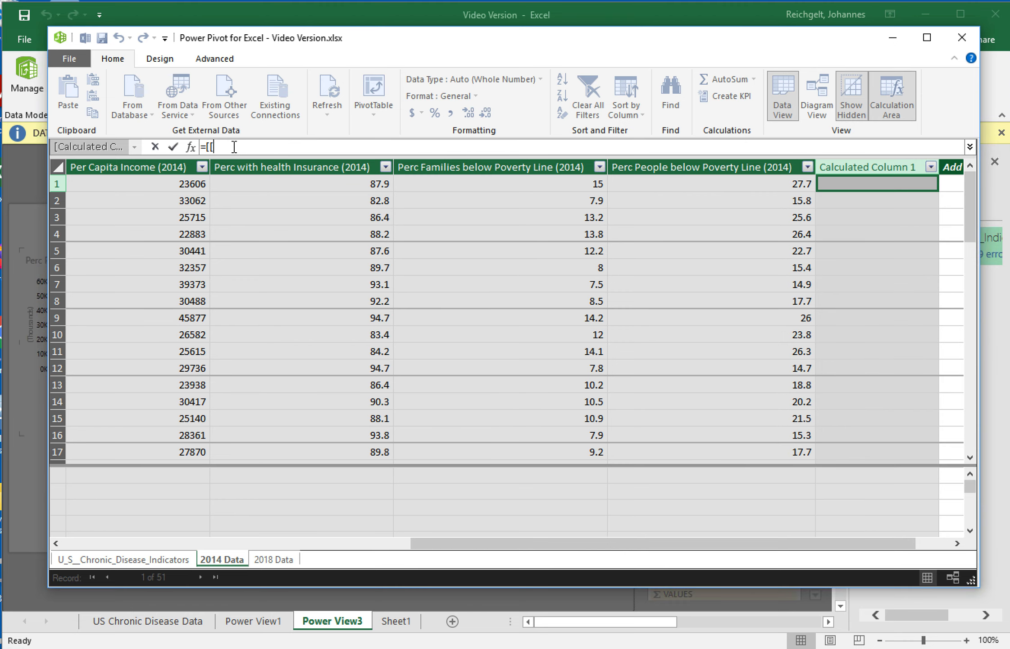
{"action": "key", "text": "BackSpace"}
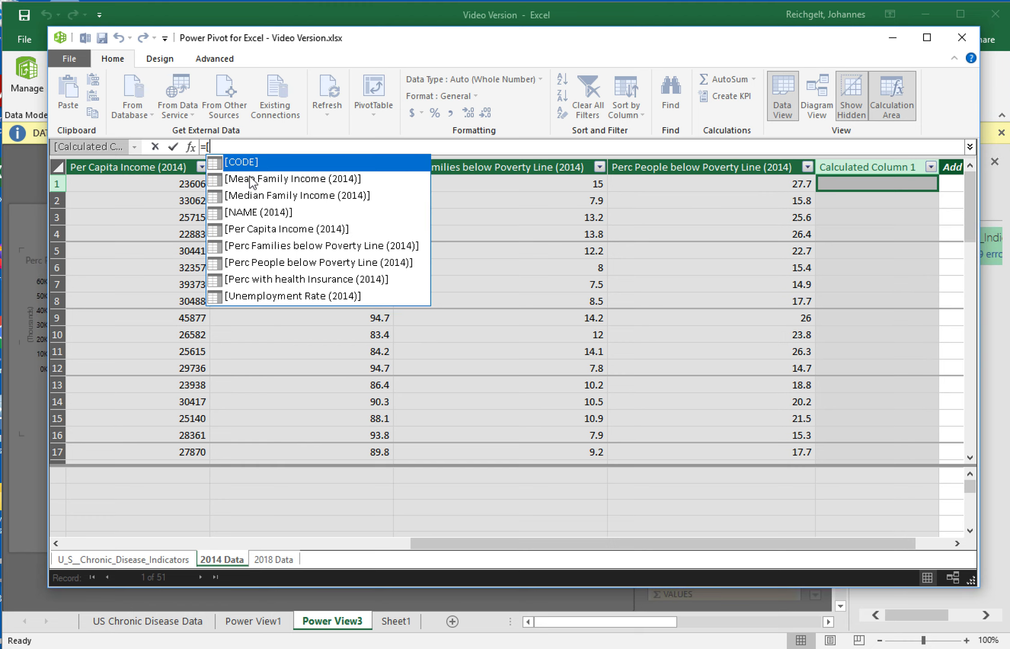
{"action": "double_click", "coordinate": [276, 229]}
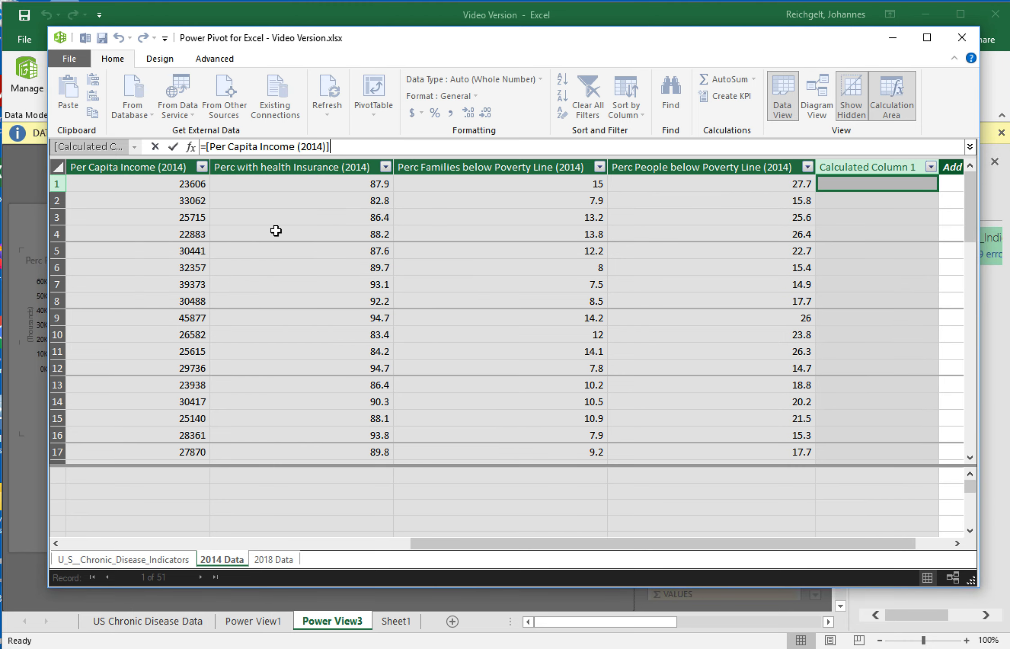
{"action": "type", "text": "/1000"}
{"action": "key", "text": "Return"}
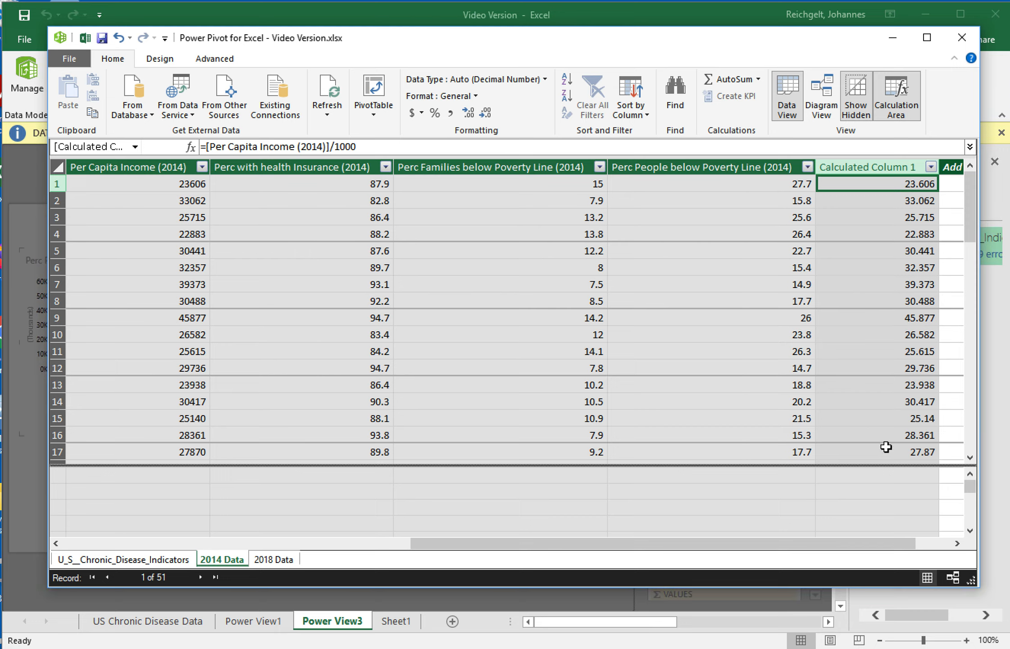
Rename the new 2014 calculated column to Per Cap Income ($1,000).
{"action": "right_click", "coordinate": [875, 167]}
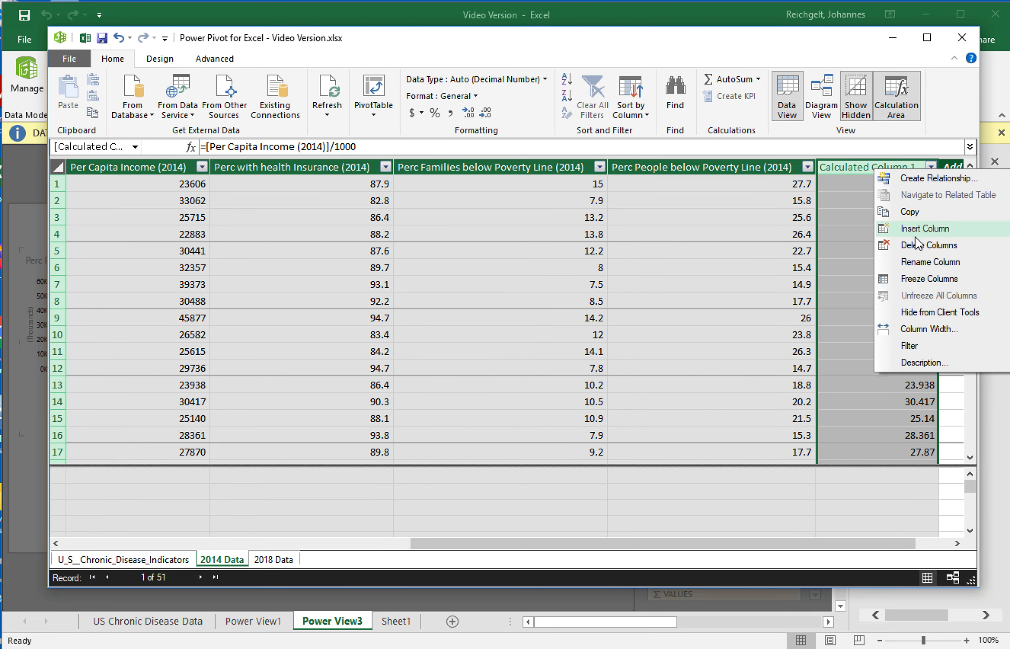
{"action": "left_click", "coordinate": [926, 264]}
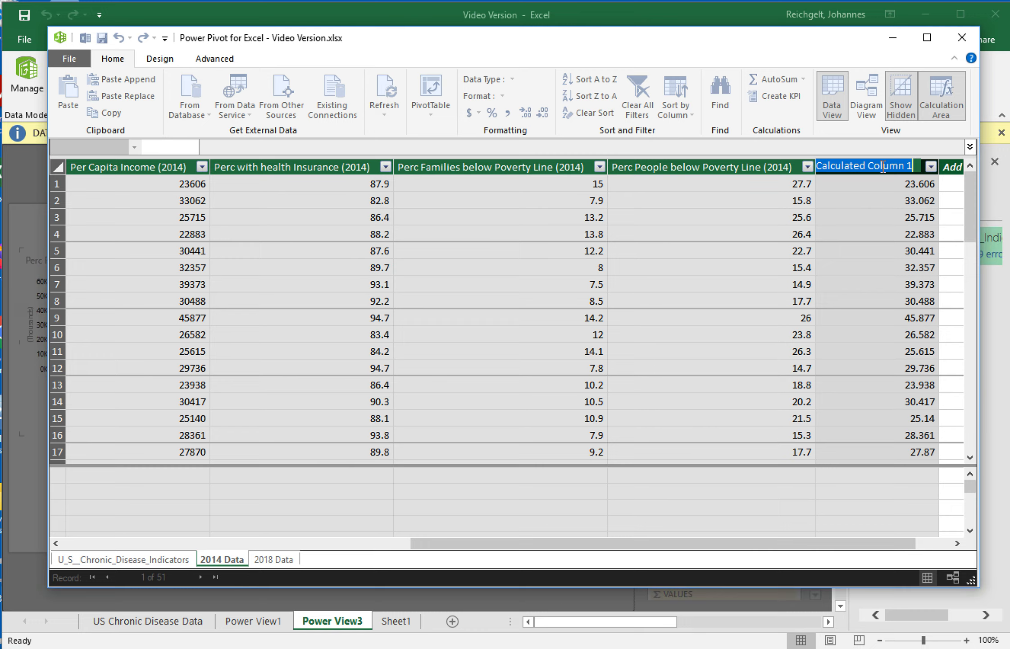
{"action": "type", "text": "Per Cap In"}
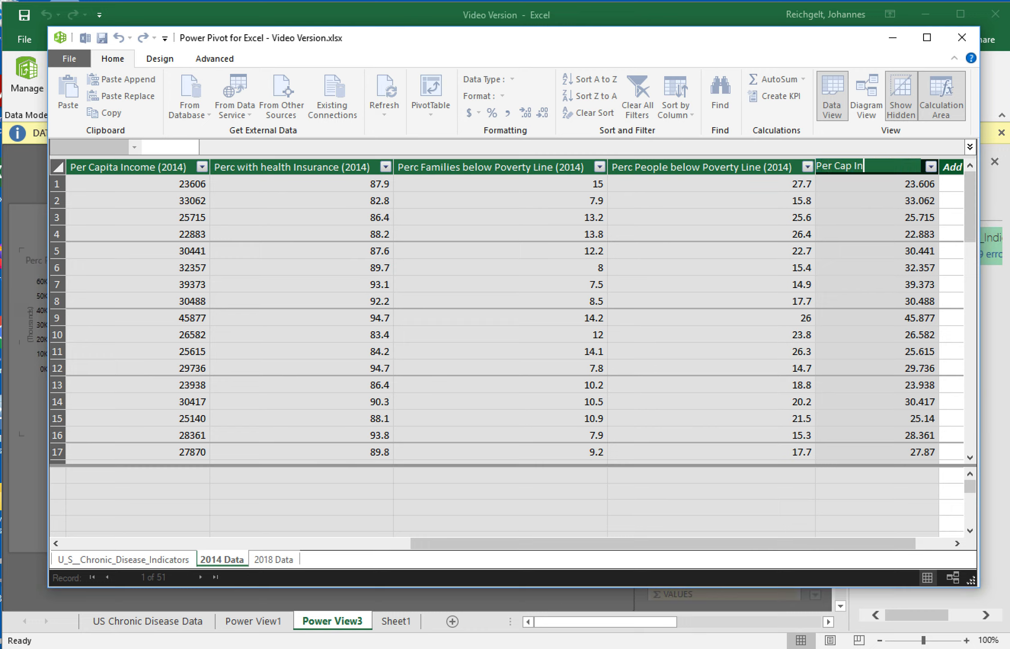
{"action": "type", "text": "come (1."}
{"action": "key", "text": "BackSpace"}
{"action": "type", "text": "\\"}
{"action": "key", "text": "BackSpace"}
{"action": "type", "text": "$1,000)"}
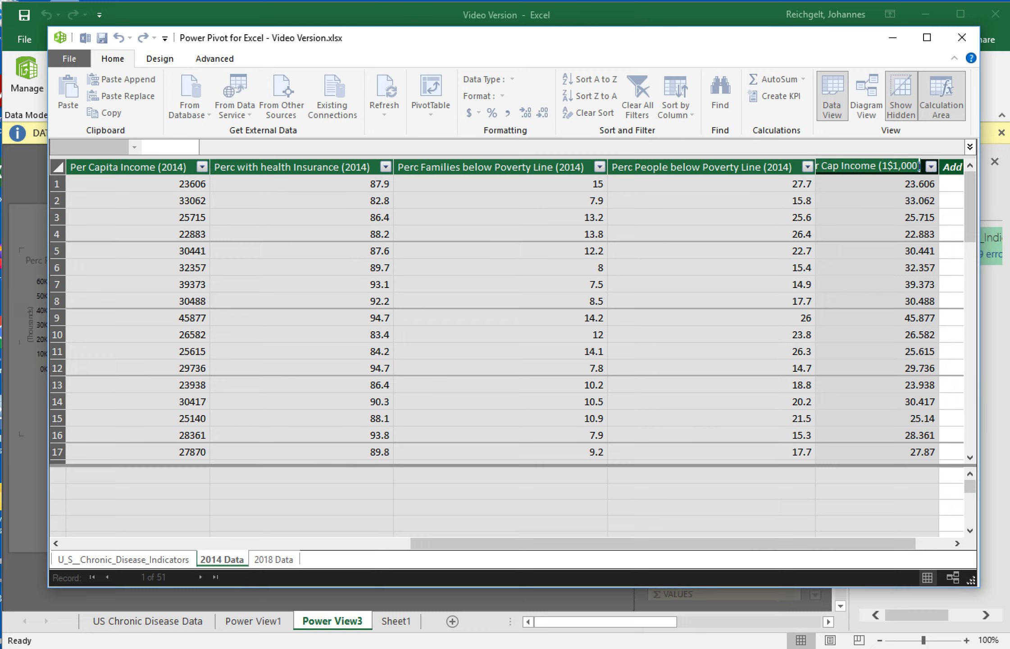
{"action": "key", "text": "Left"}
{"action": "key", "text": "Left"}
{"action": "key", "text": "Left"}
{"action": "key", "text": "Left"}
{"action": "key", "text": "Left"}
{"action": "key", "text": "Left"}
{"action": "key", "text": "Left"}
{"action": "key", "text": "Left"}
{"action": "key", "text": "Left"}
{"action": "key", "text": "Left"}
{"action": "key", "text": "Left"}
{"action": "key", "text": "Right"}
{"action": "key", "text": "Right"}
{"action": "key", "text": "Right"}
{"action": "key", "text": "Right"}
{"action": "key", "text": "BackSpace"}
{"action": "key", "text": "Return"}
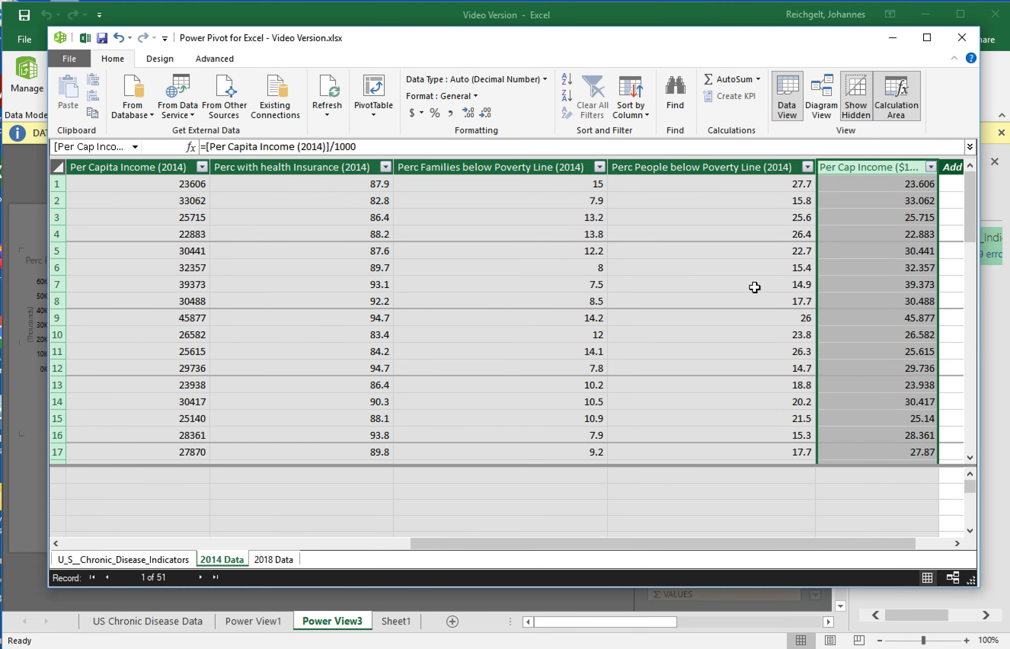
{"action": "left_click", "coordinate": [714, 333]}
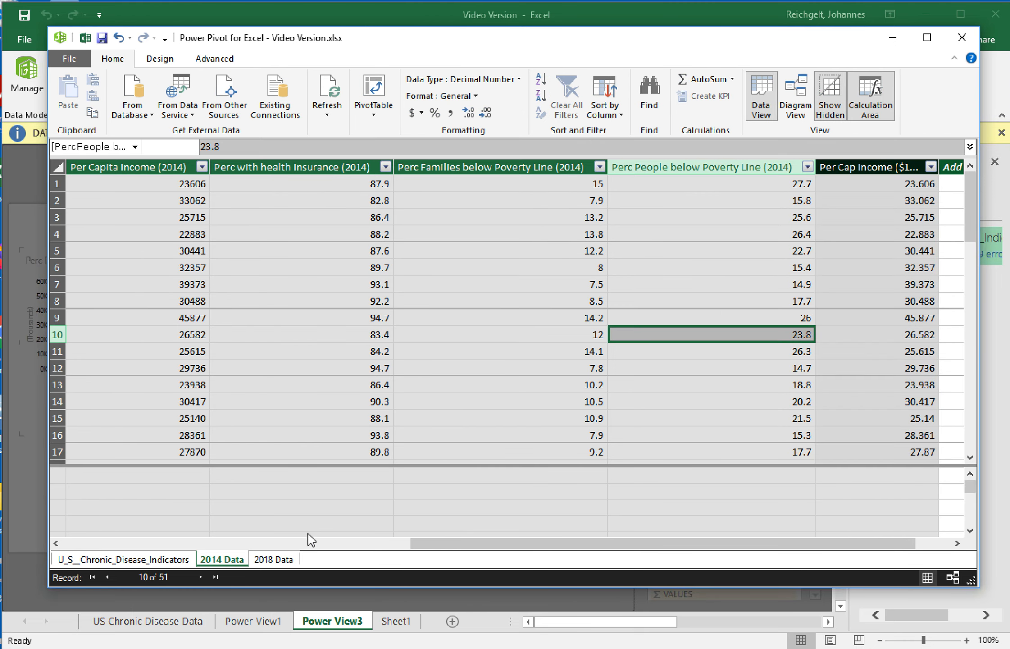
Switch to the 2018 Data table and insert a new column at its end.
{"action": "left_click", "coordinate": [273, 559]}
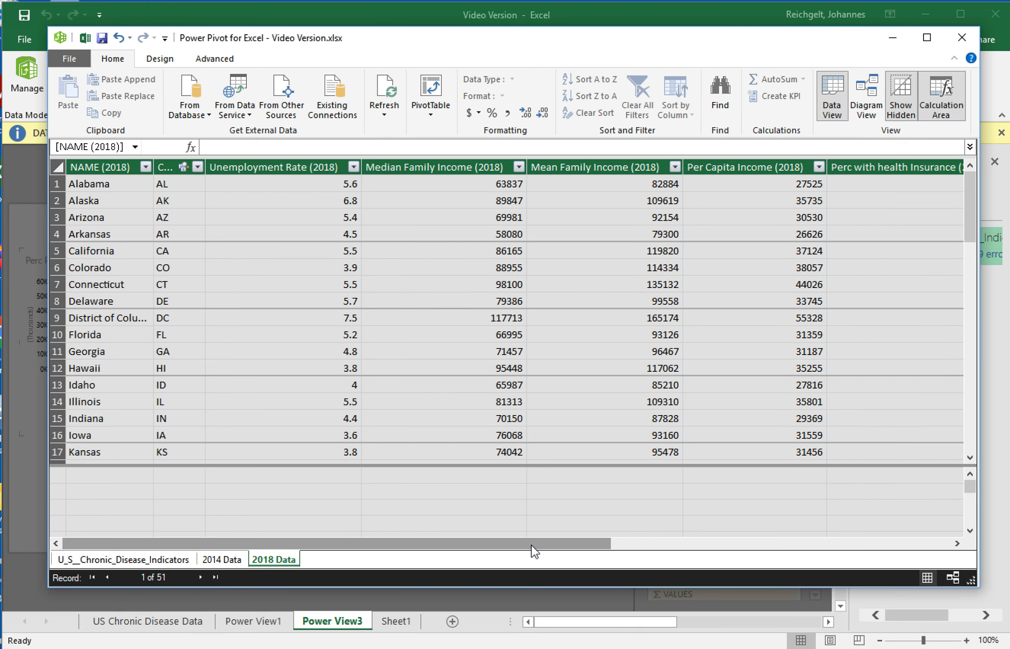
{"action": "left_click_drag", "start_coordinate": [532, 545], "coordinate": [978, 536]}
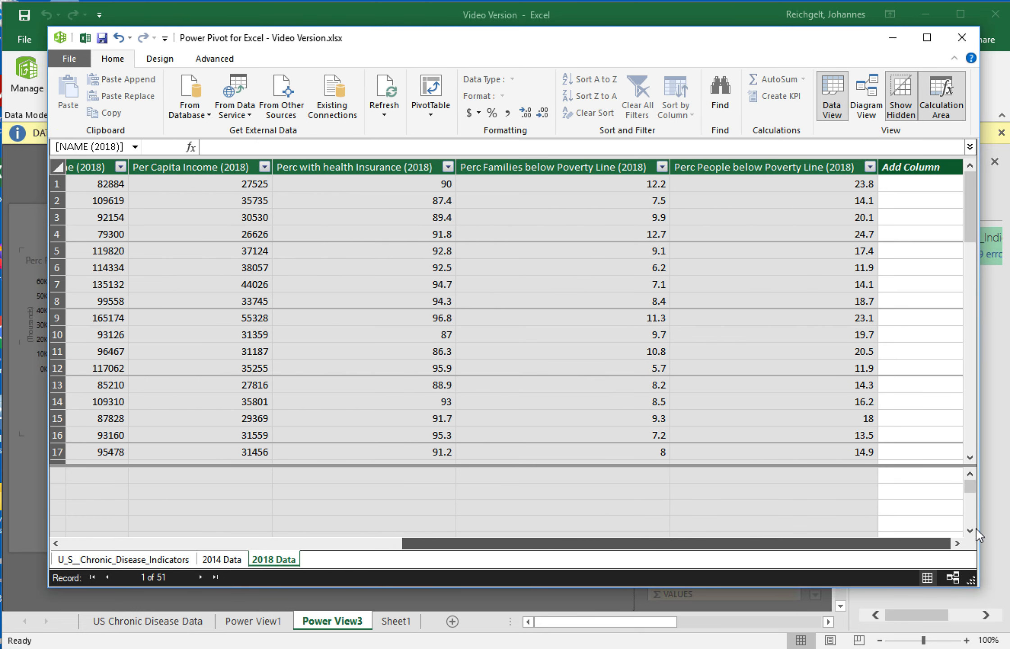
{"action": "right_click", "coordinate": [925, 168]}
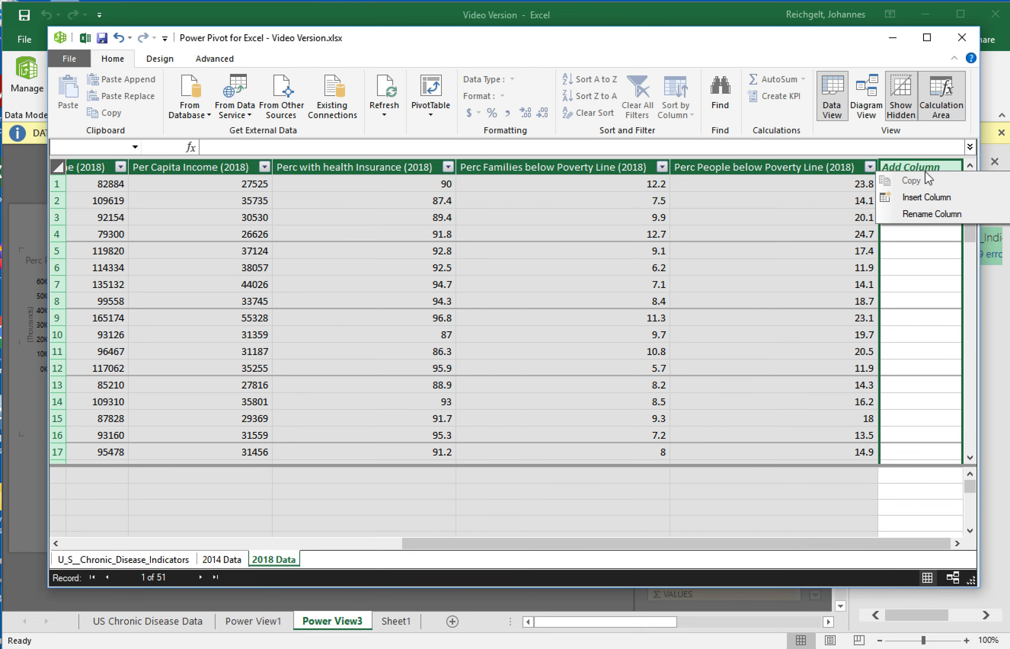
{"action": "left_click", "coordinate": [928, 198]}
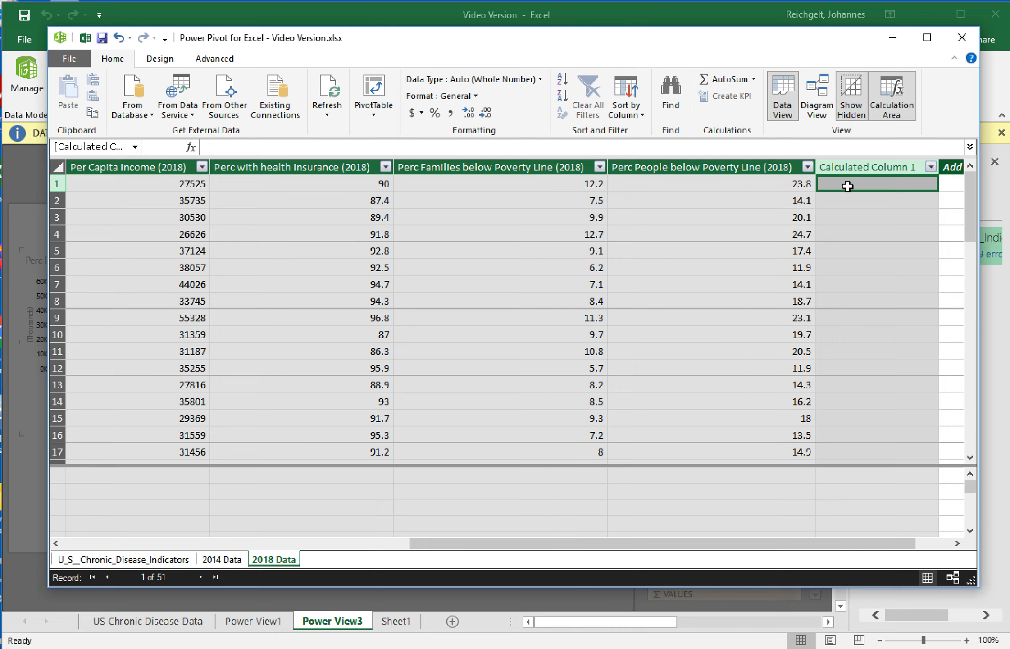
Enter the calculated column formula =[Per Capita Income (2018)]/1000 in the new 2018 column.
{"action": "left_click", "coordinate": [283, 147]}
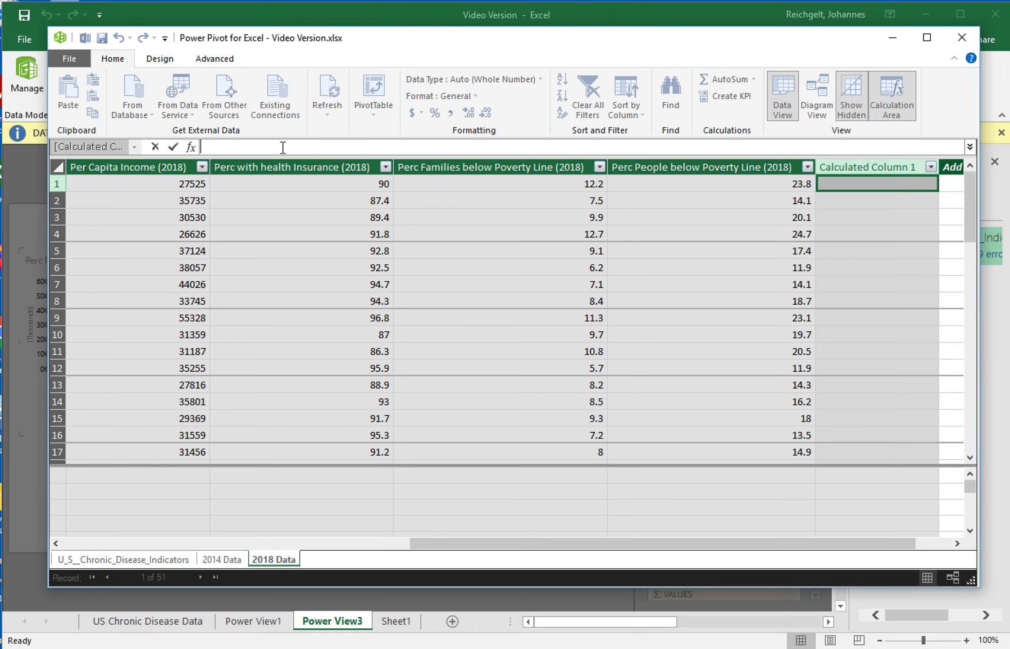
{"action": "type", "text": "="}
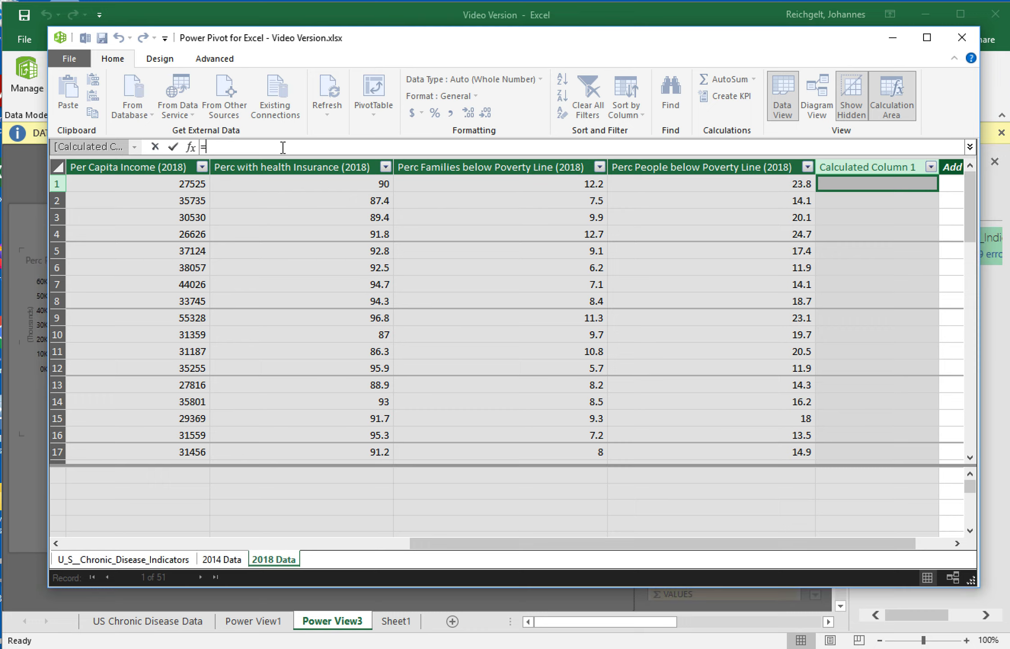
{"action": "type", "text": "["}
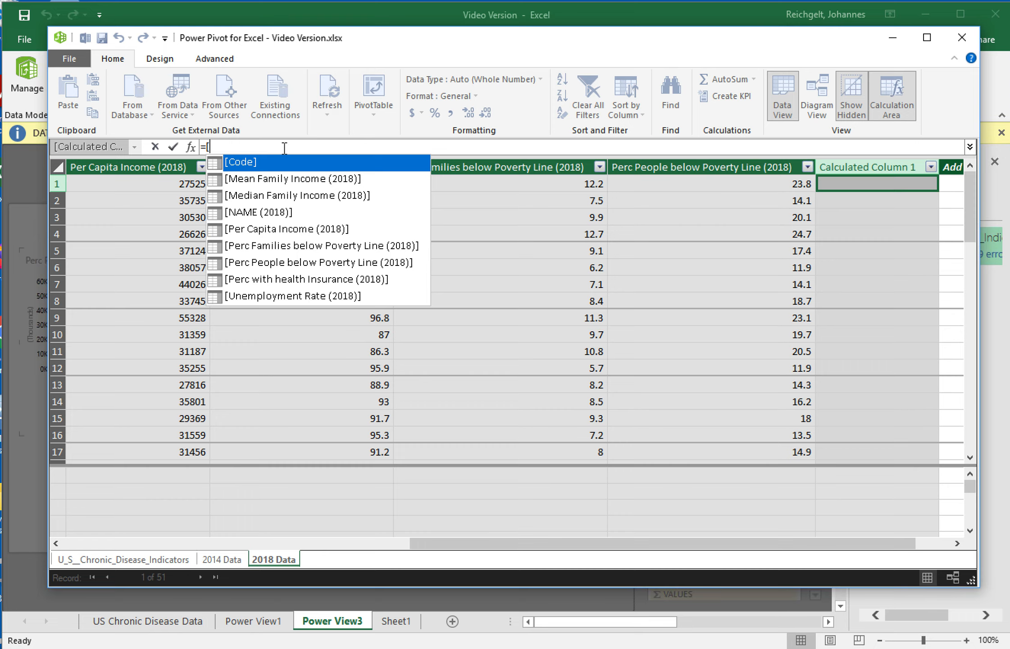
{"action": "double_click", "coordinate": [301, 230]}
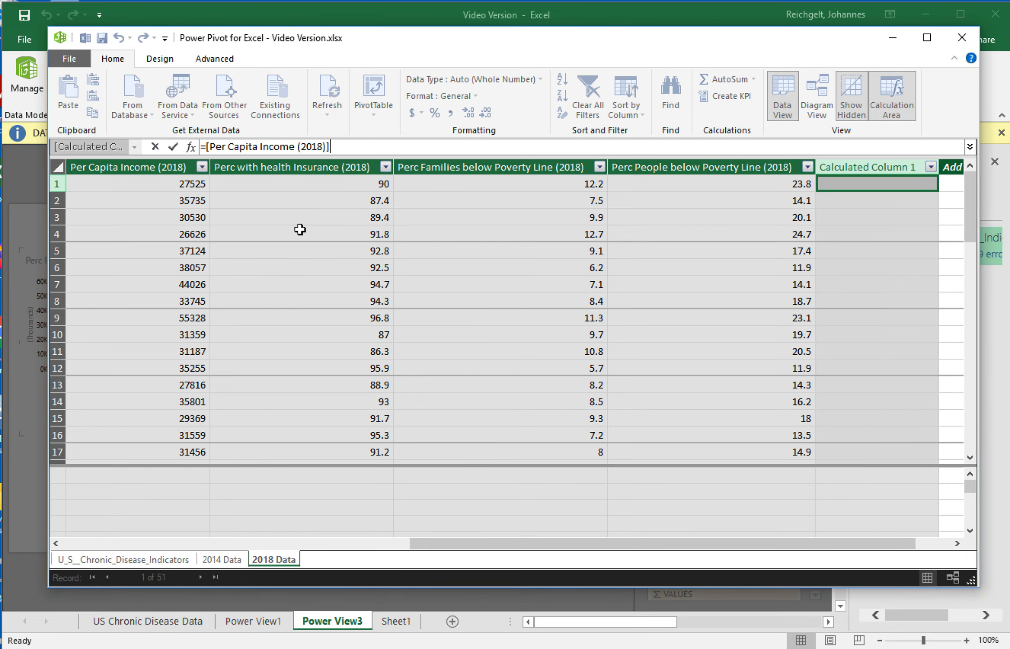
{"action": "type", "text": "/1000"}
{"action": "key", "text": "Return"}
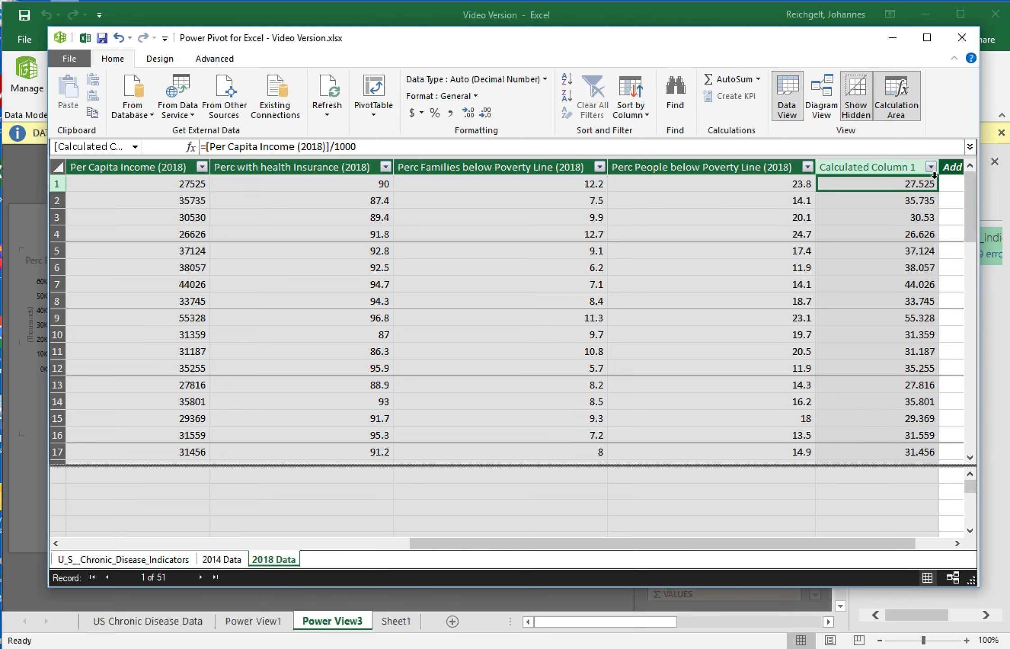
Rename the new 2018 calculated column to 2018 Per Cap Income ($1,000).
{"action": "right_click", "coordinate": [868, 169]}
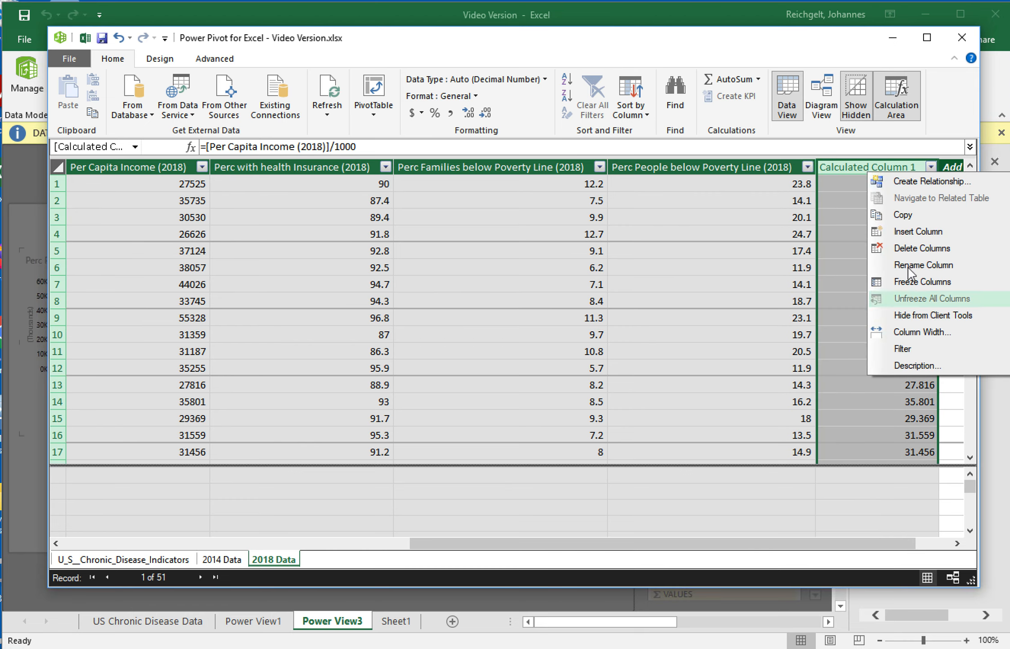
{"action": "left_click", "coordinate": [922, 265]}
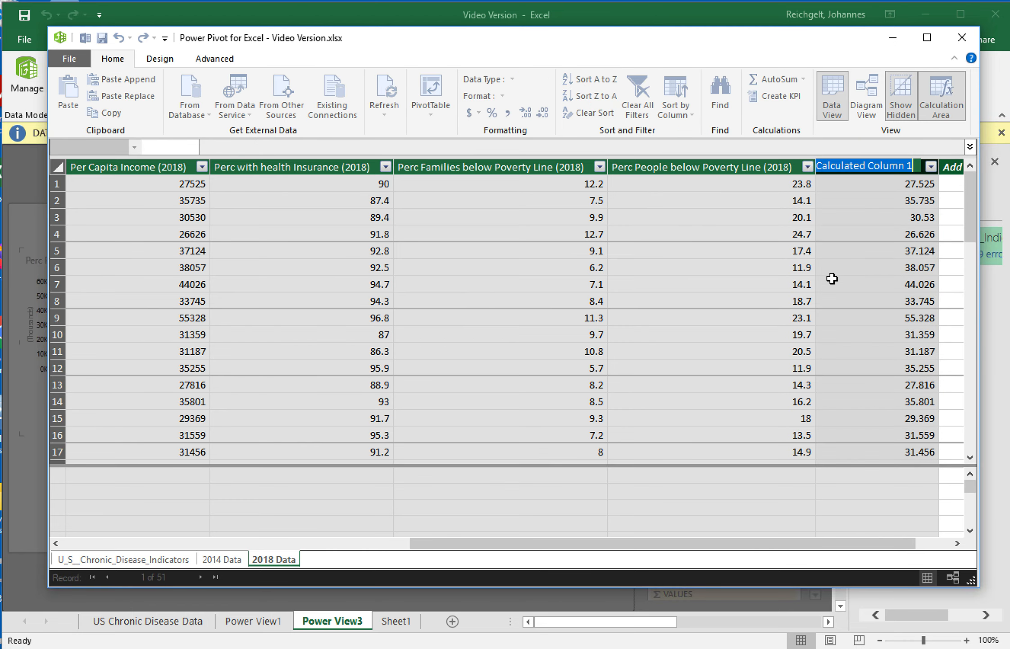
{"action": "type", "text": "201"}
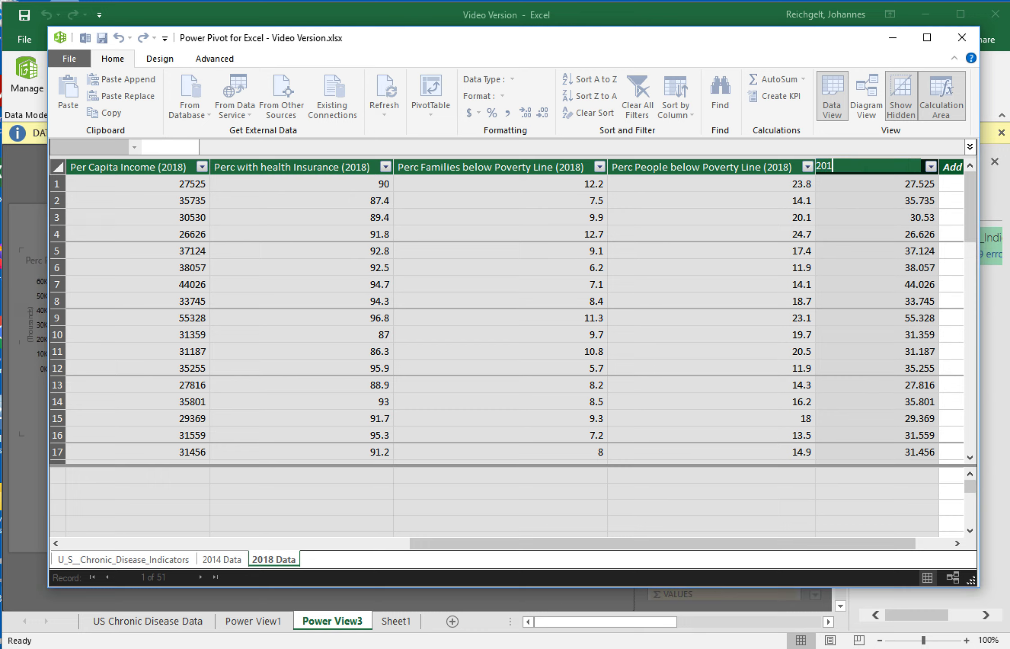
{"action": "type", "text": "8 Per Ca"}
{"action": "type", "text": "p Income ("}
{"action": "type", "text": "$1,000"}
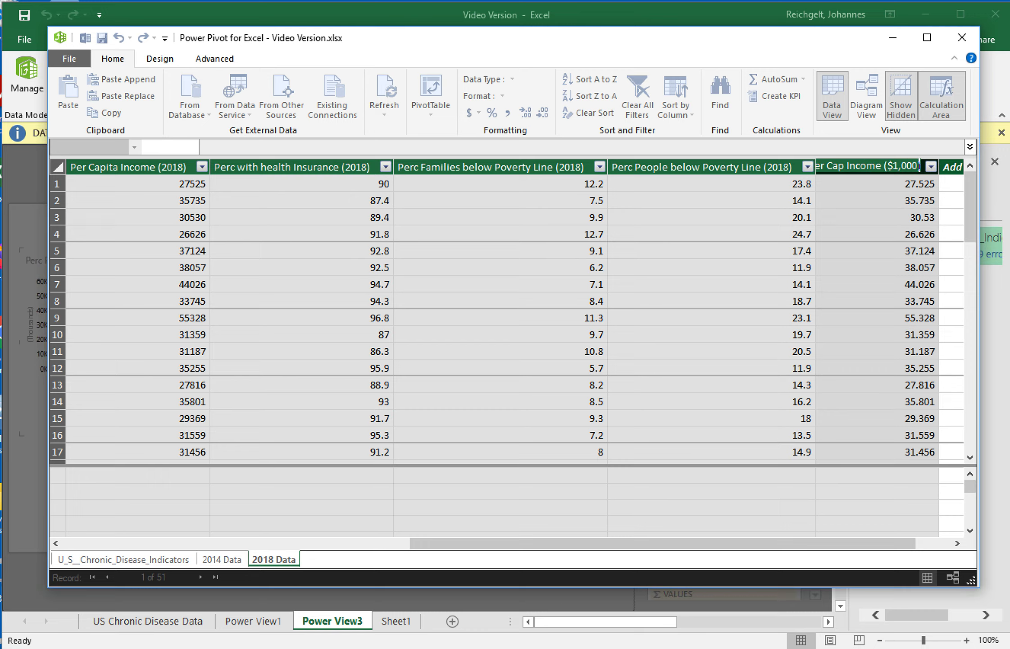
{"action": "key", "text": "Return"}
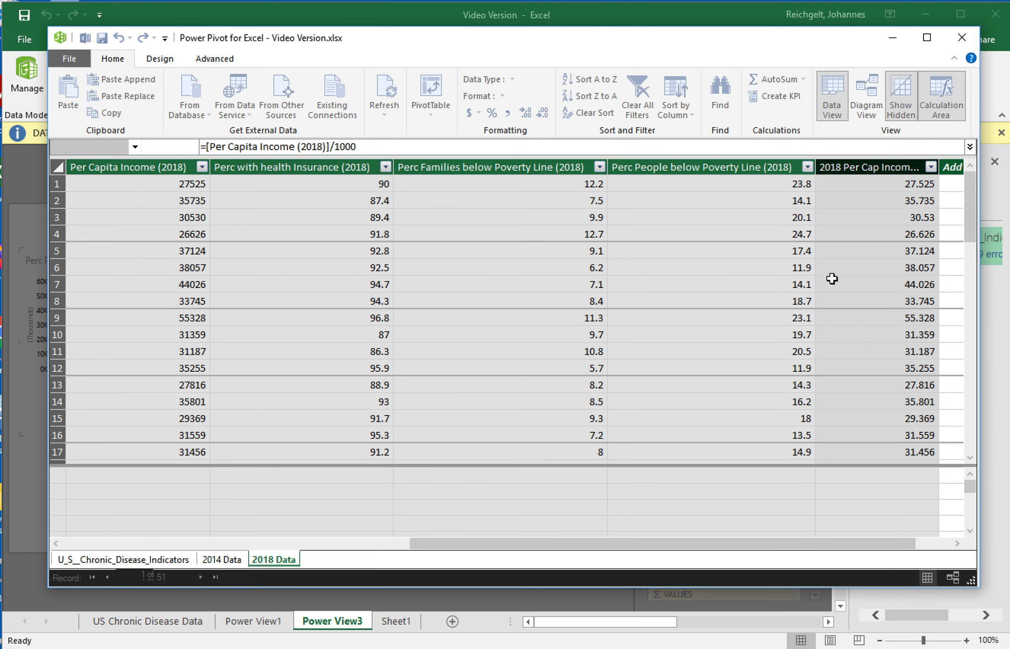
Close Power Pivot, apply the data model changes in Power View, and expand the 2014 Data and 2018 Data field lists.
{"action": "left_click", "coordinate": [962, 38]}
{"action": "left_click", "coordinate": [559, 393]}
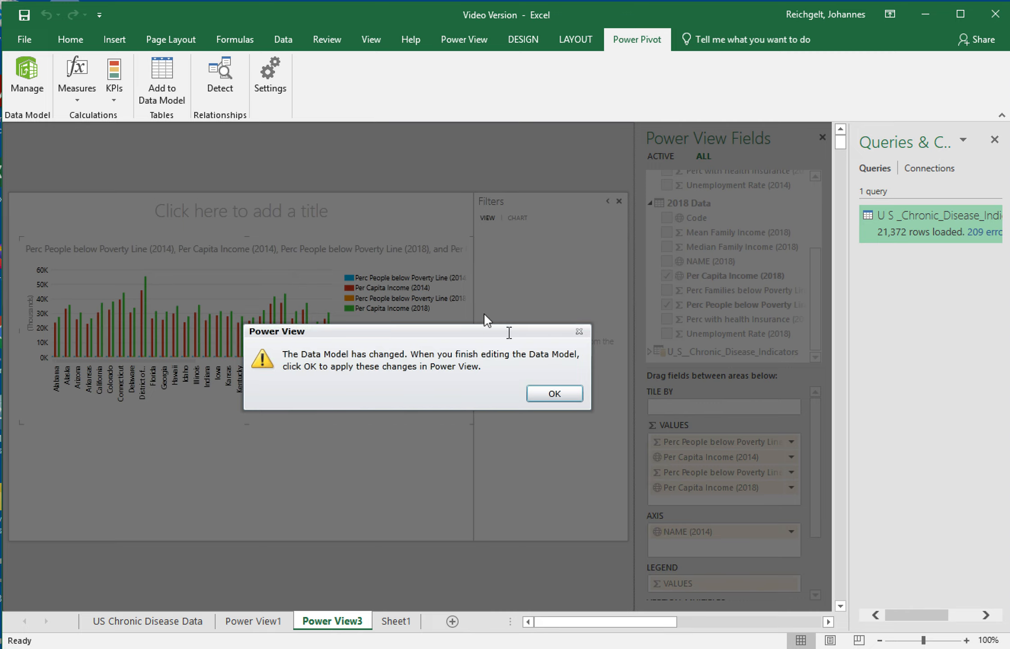
{"action": "left_click", "coordinate": [556, 398]}
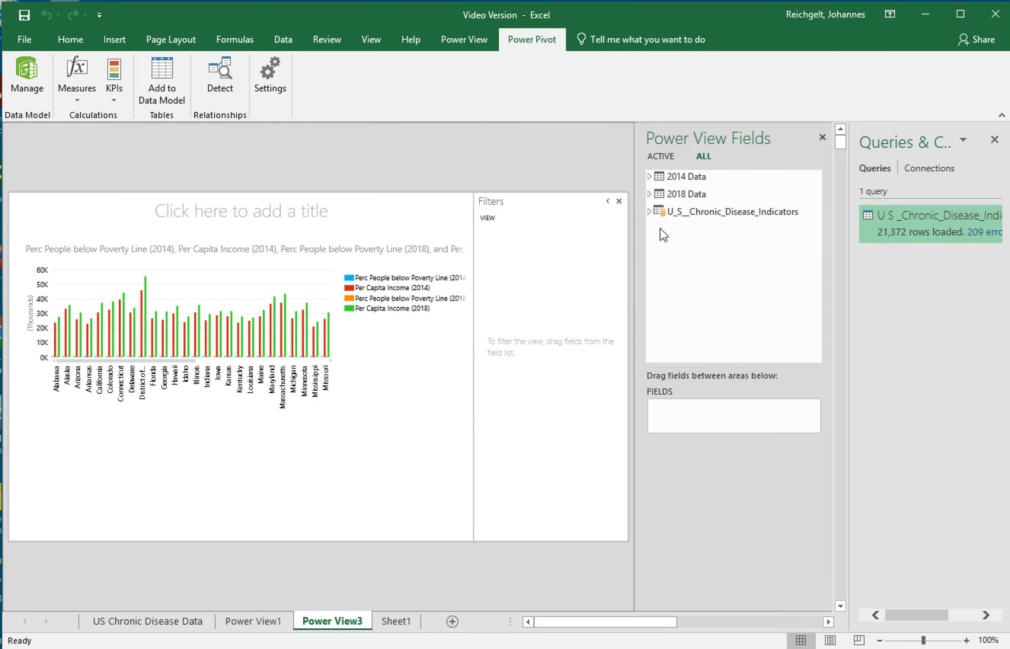
{"action": "left_click", "coordinate": [650, 177]}
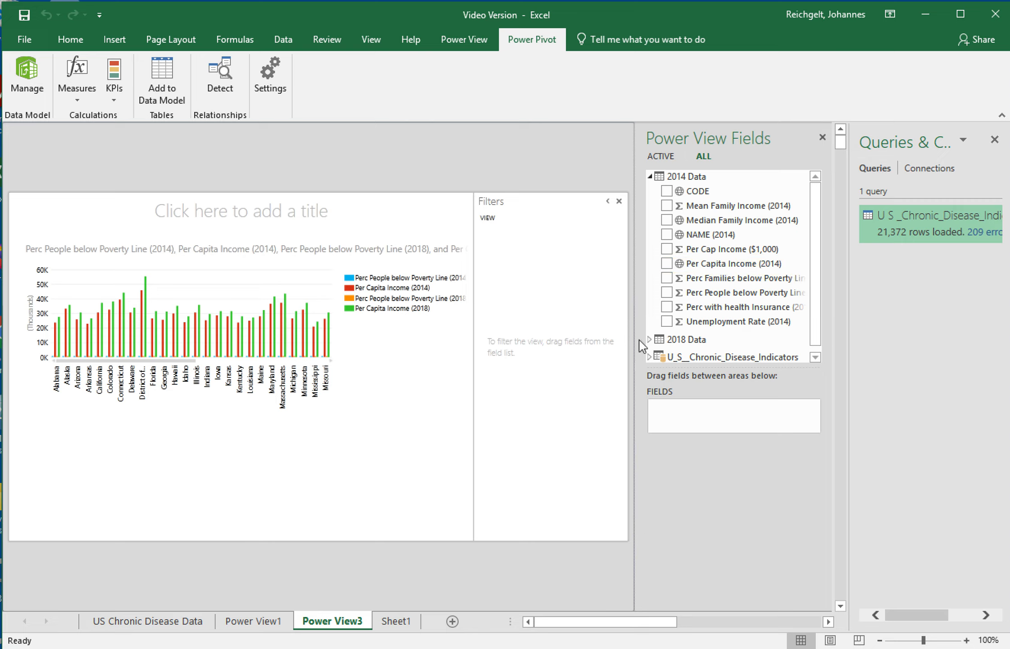
{"action": "left_click", "coordinate": [655, 343]}
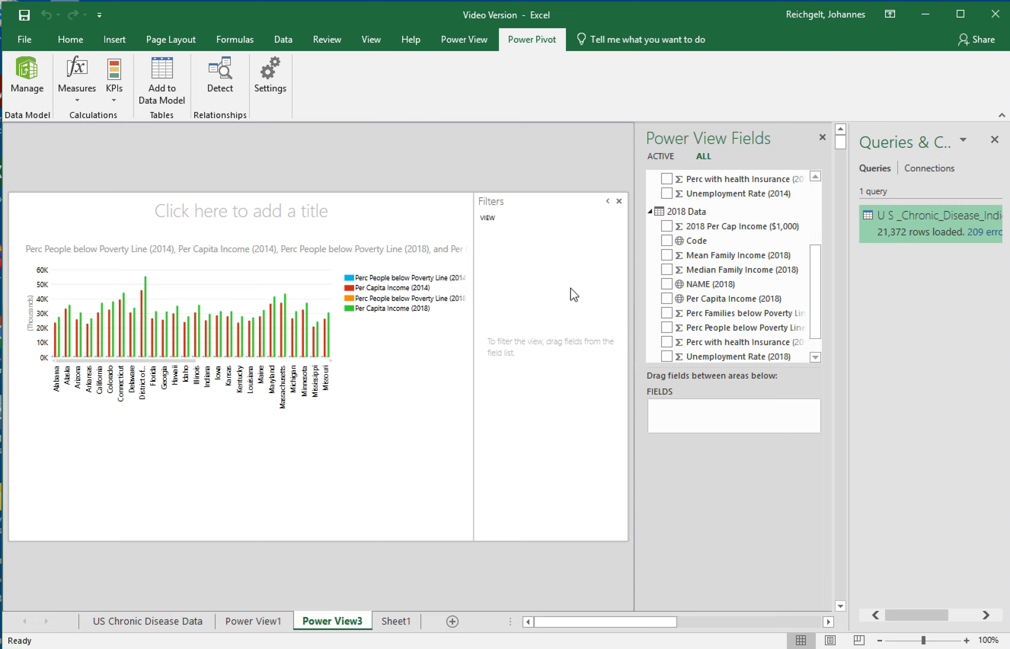
Remove the Per Capita Income (2014) and Per Capita Income (2018) fields from the chart's values.
{"action": "left_click", "coordinate": [202, 298]}
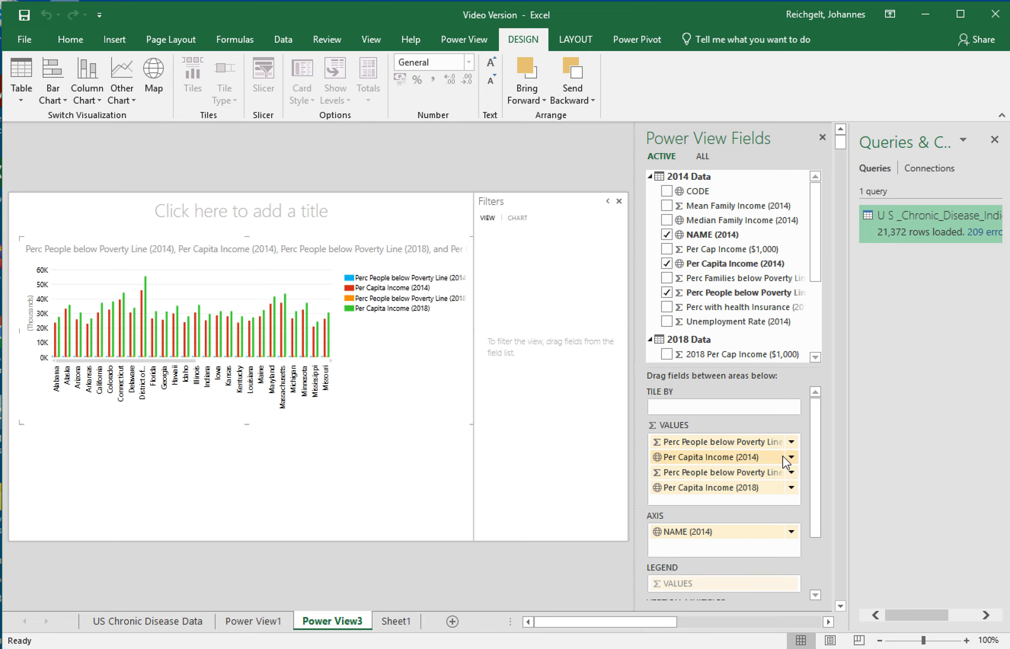
{"action": "left_click", "coordinate": [791, 457]}
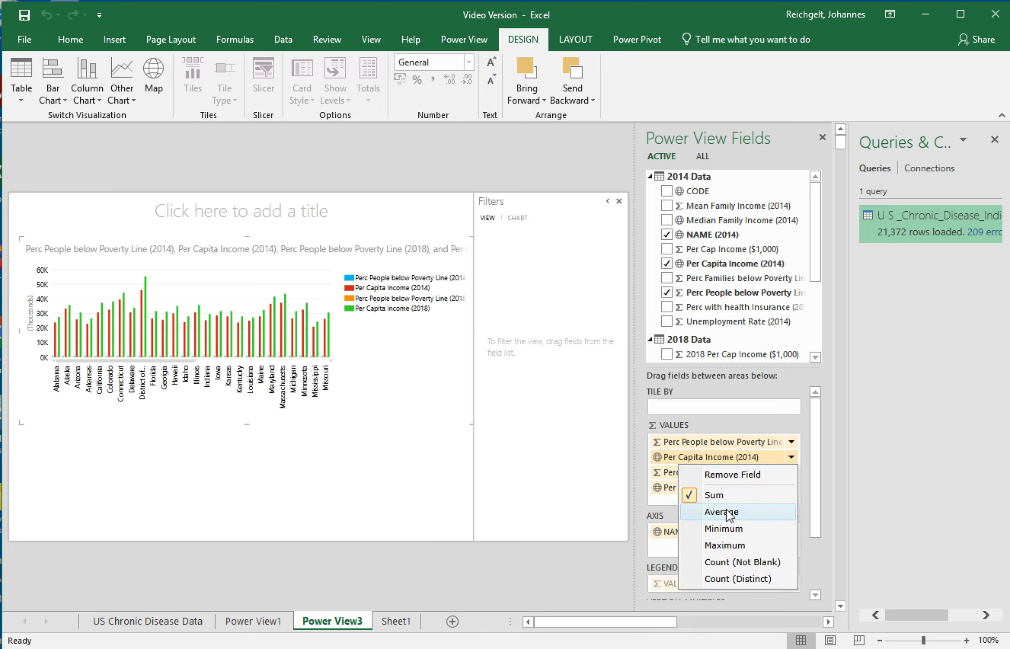
{"action": "left_click", "coordinate": [733, 477]}
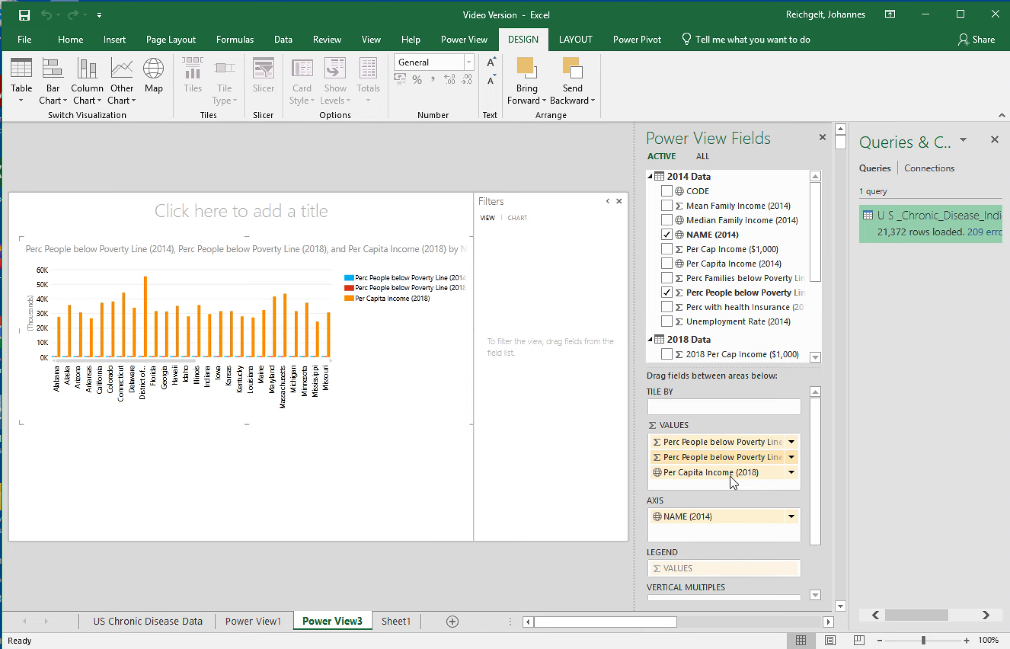
{"action": "left_click", "coordinate": [792, 473]}
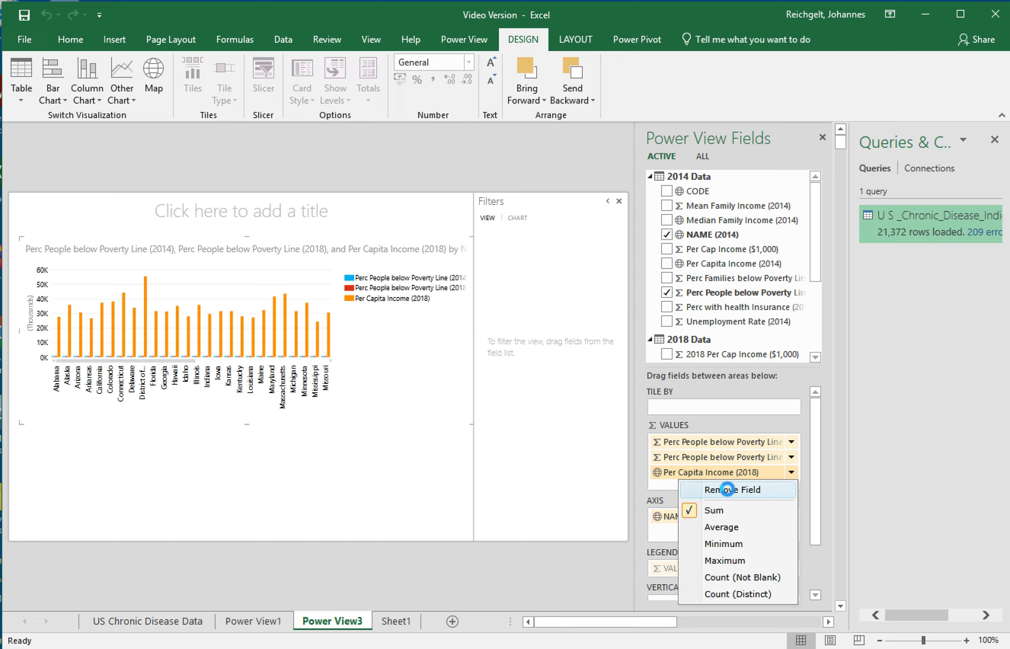
{"action": "left_click", "coordinate": [727, 489]}
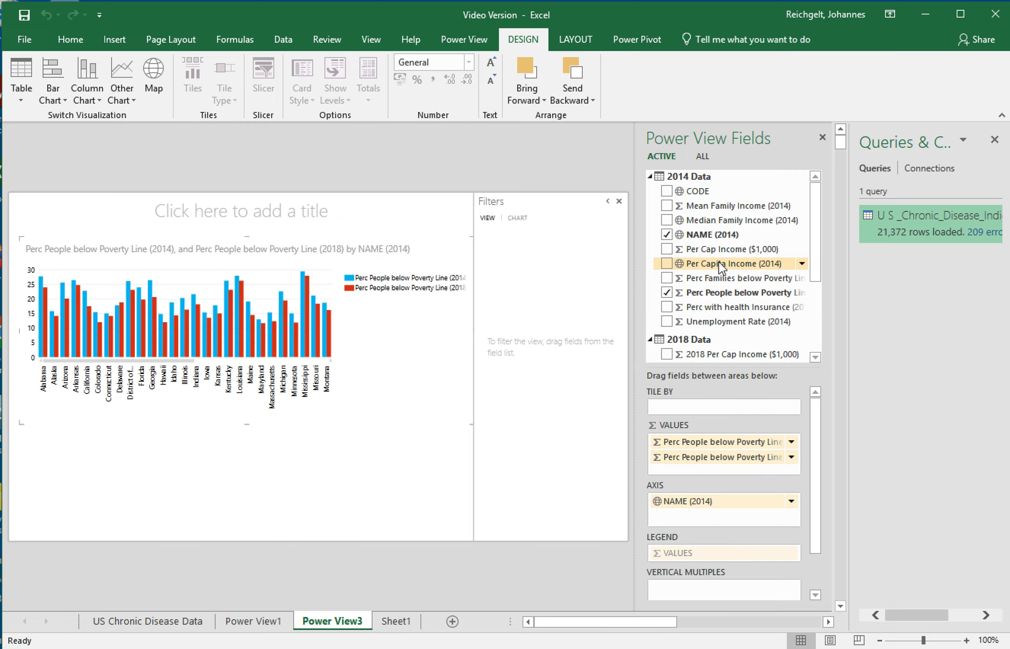
Add Per Cap Income ($1,000) to the chart after the 2014 poverty field, then add 2018 Per Cap Income ($1,000).
{"action": "left_click", "coordinate": [666, 249]}
{"action": "left_click_drag", "start_coordinate": [688, 481], "coordinate": [700, 457]}
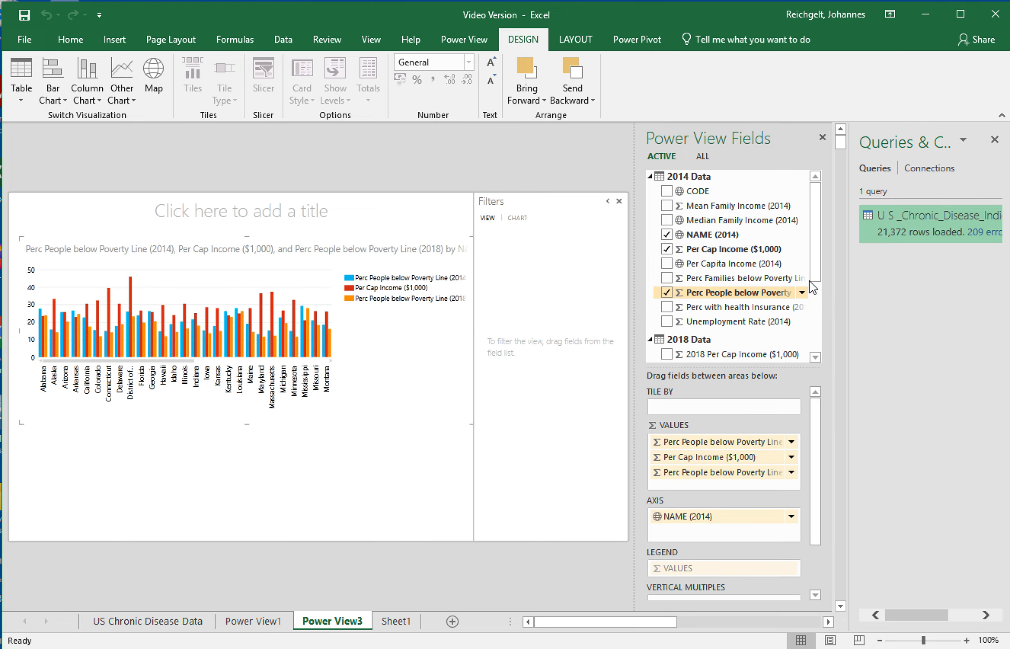
{"action": "scroll", "coordinate": [813, 284], "scroll_direction": "down", "scroll_amount": 3}
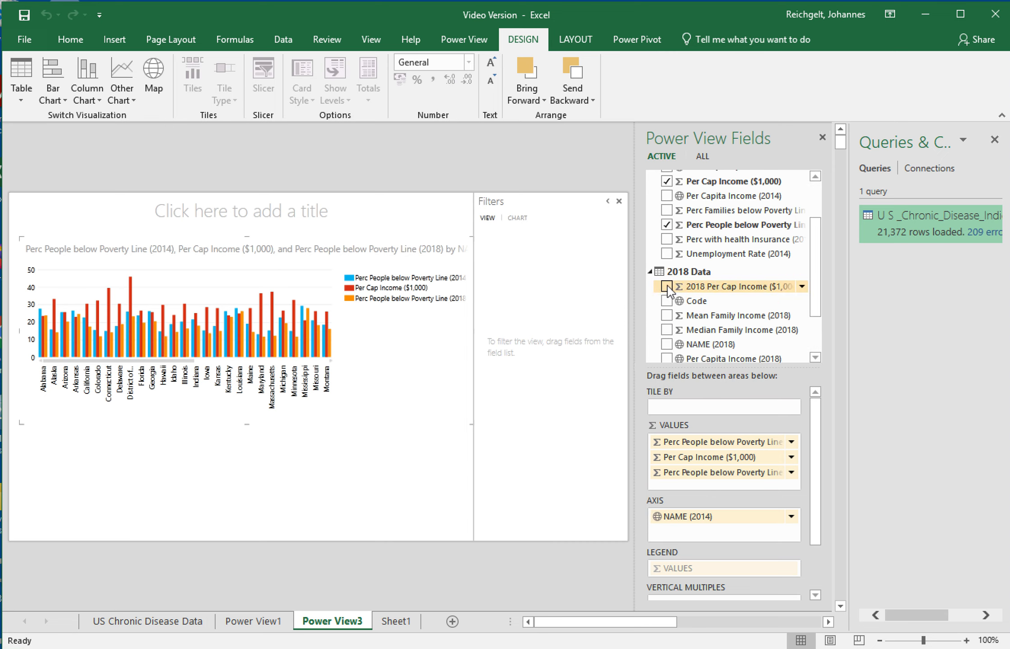
{"action": "left_click", "coordinate": [666, 286]}
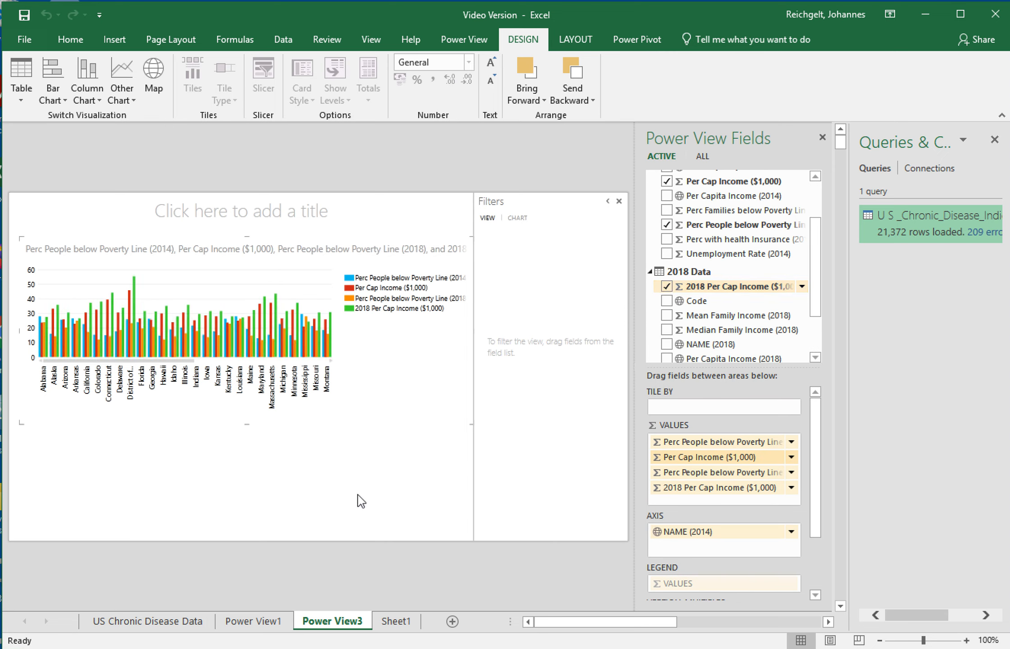